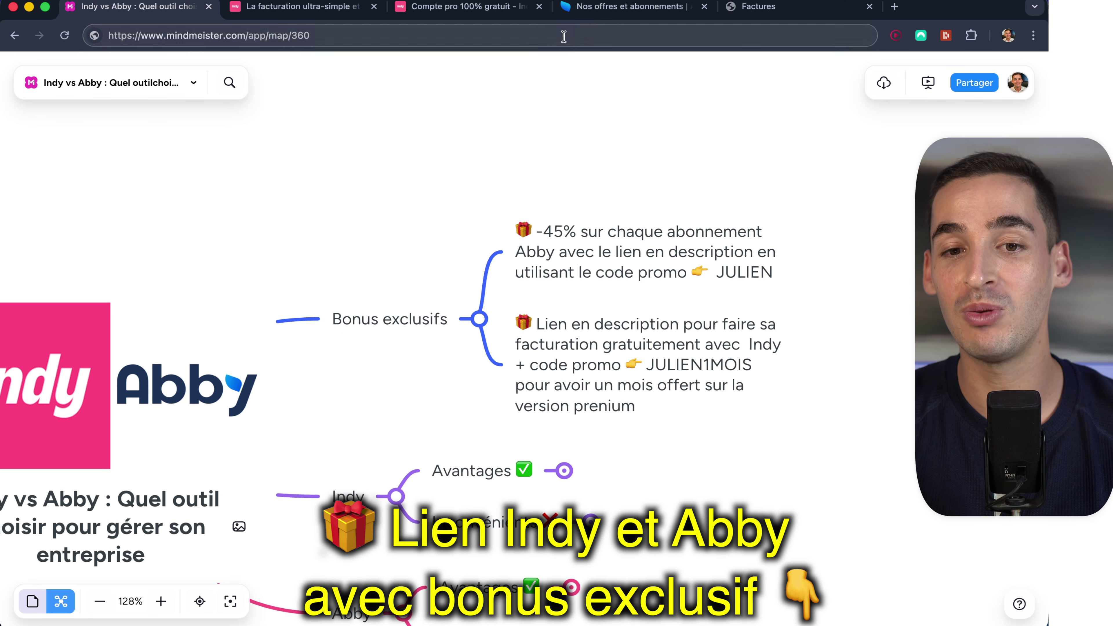
Step: View Abby's micro-enterprise pricing, the exclusive bonuses in the mind map and the Indy invoices page
left_click(597, 9)
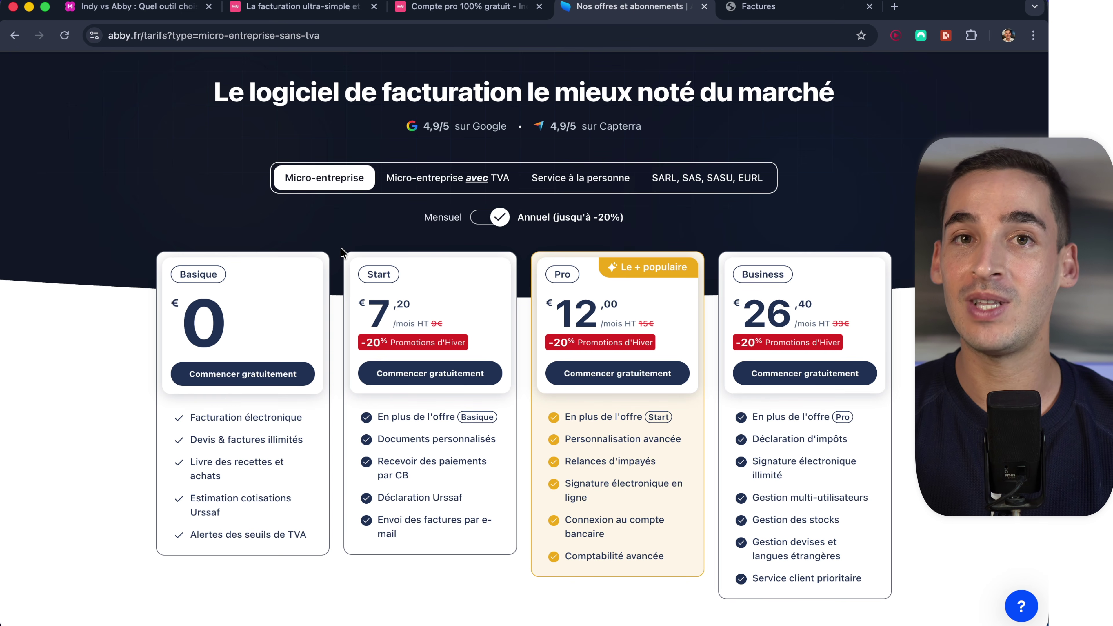
left_click(134, 7)
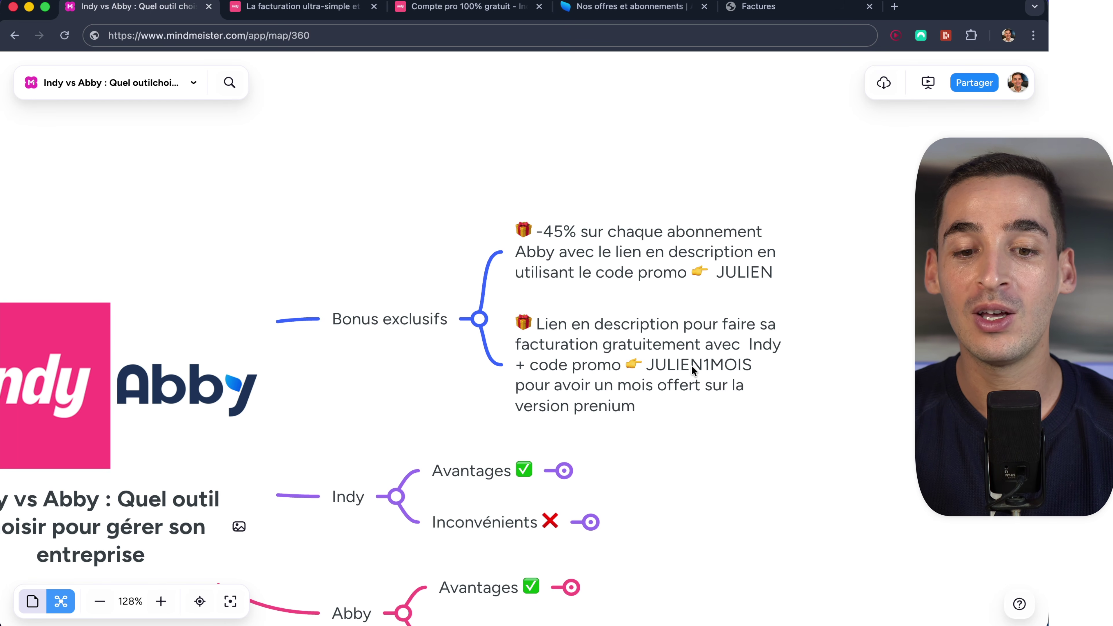
left_click(765, 18)
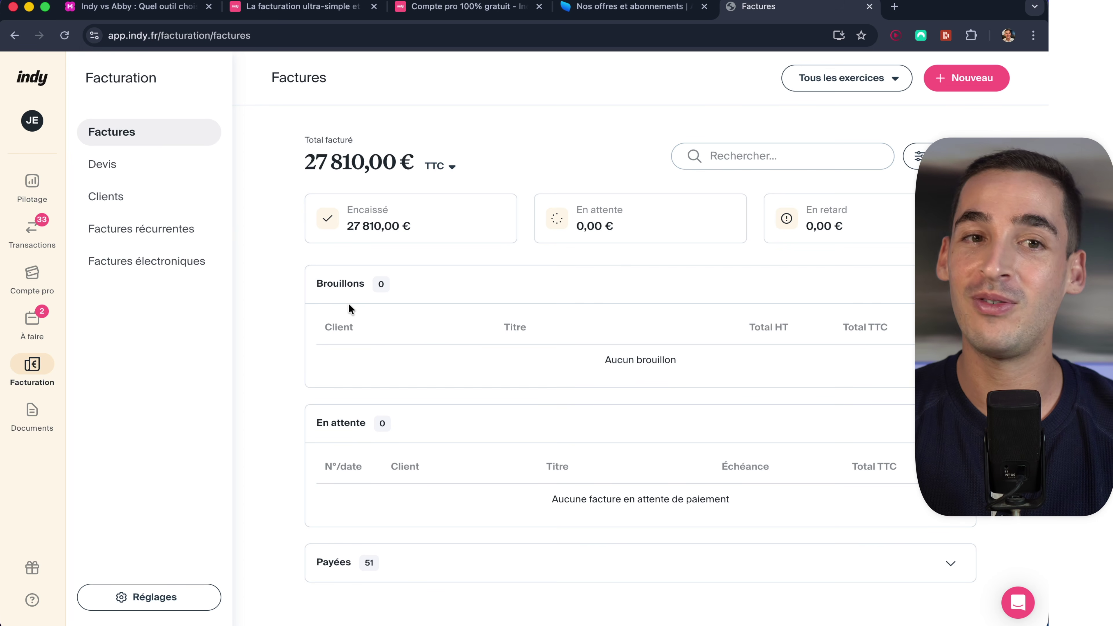
Step: Return to the mind map and expand Indy's Avantages branch along with its points 1 and 2
left_click(124, 4)
scroll(424, 252, "down", 5)
scroll(424, 253, "right", 1)
left_click(567, 258)
scroll(566, 258, "up", 5)
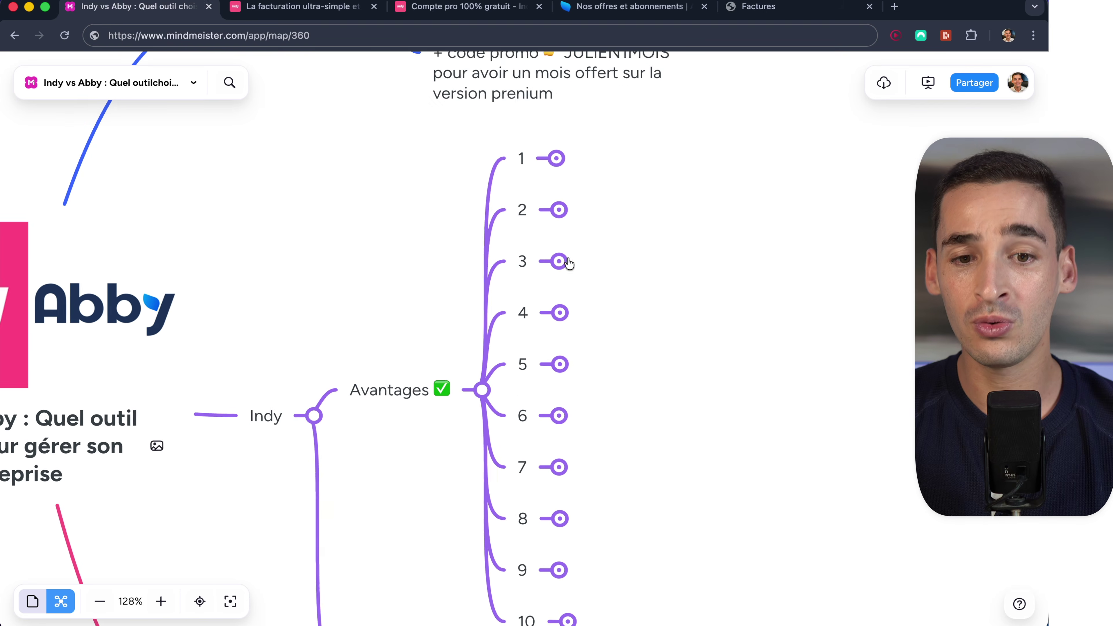
left_click(524, 231)
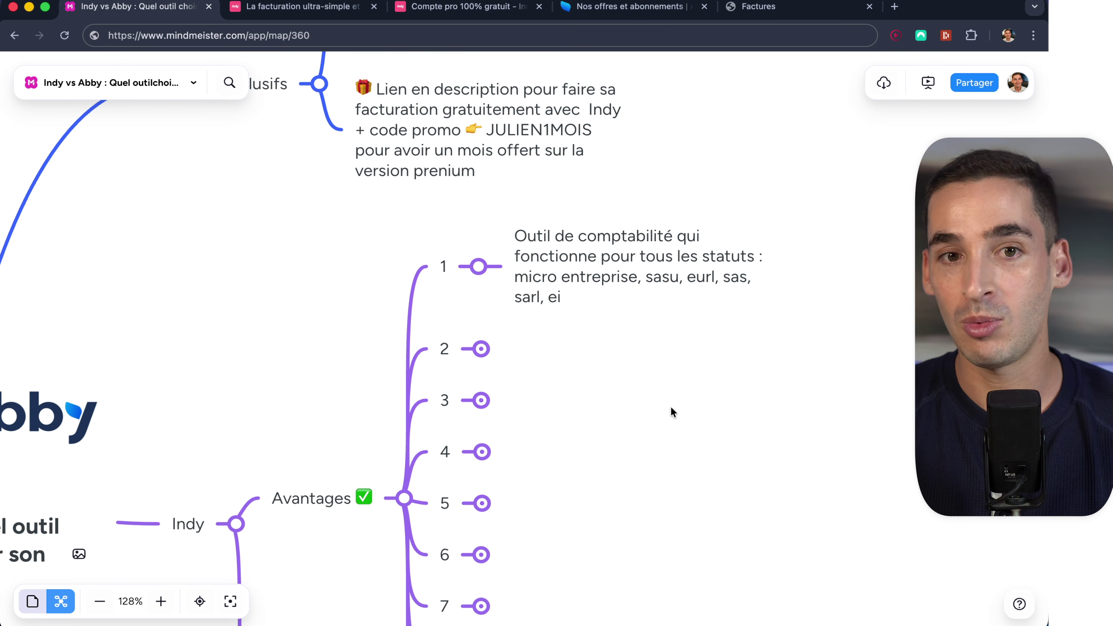
left_click(481, 349)
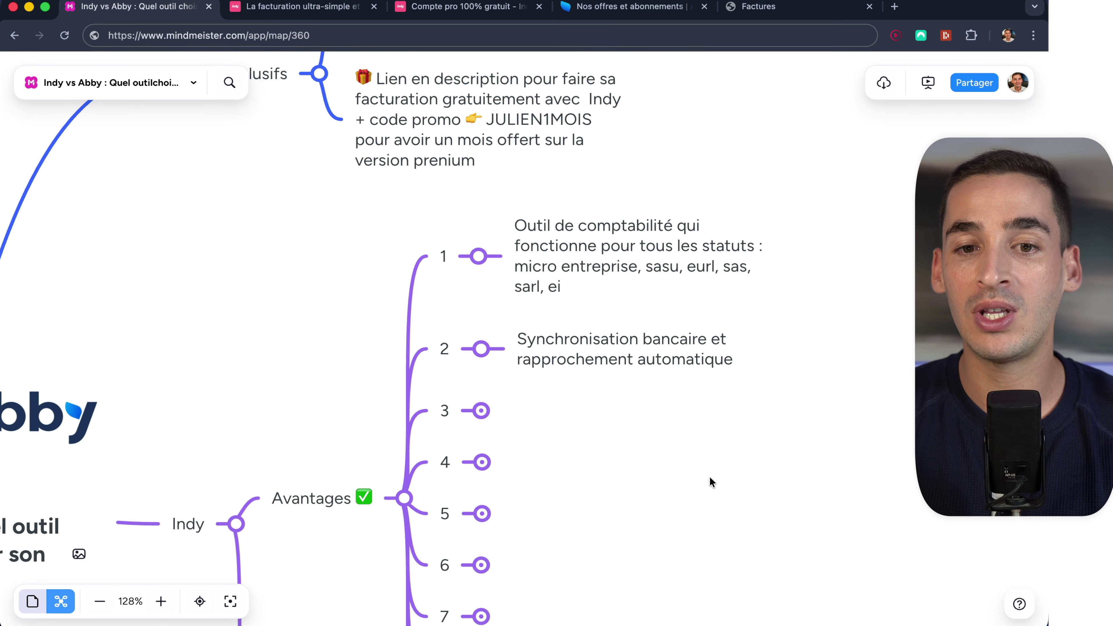
Step: Look at the Indy invoices page, and expand point 3 of Indy's advantages back in the mind map
left_click(779, 12)
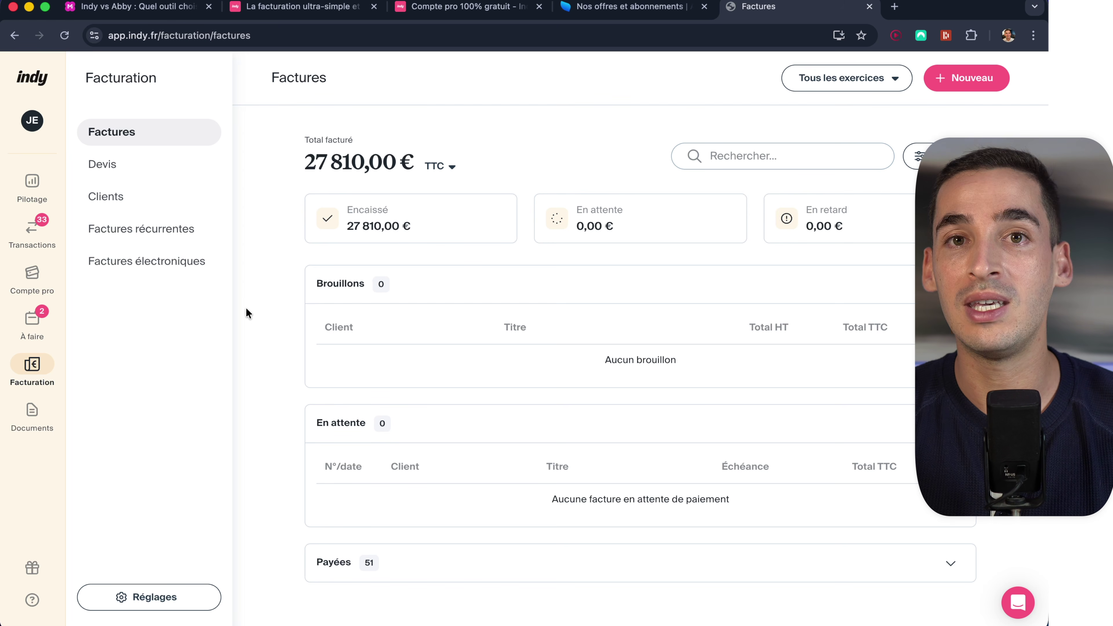
left_click(127, 7)
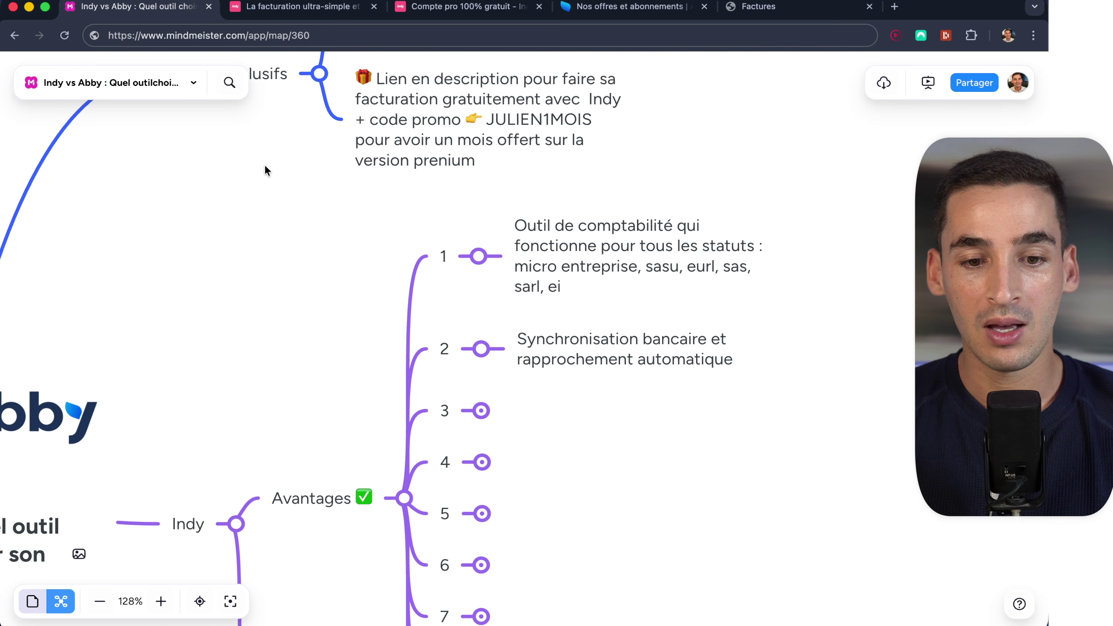
left_click(480, 410)
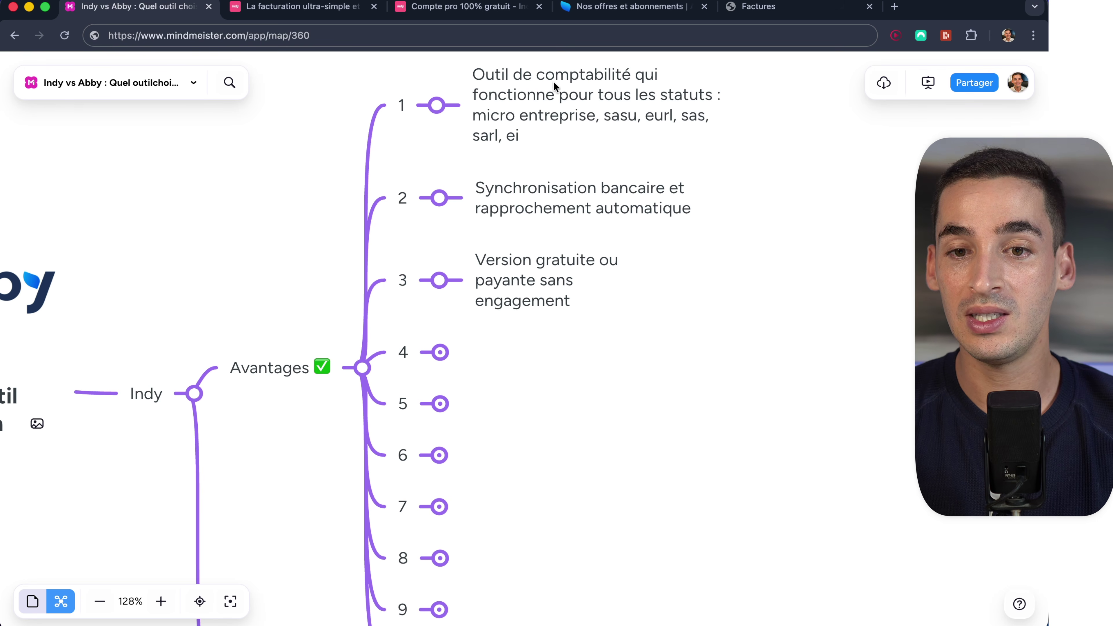
Step: Review Indy's public invoicing page down to the Essentiel, Plus and Premium plans
left_click(775, 12)
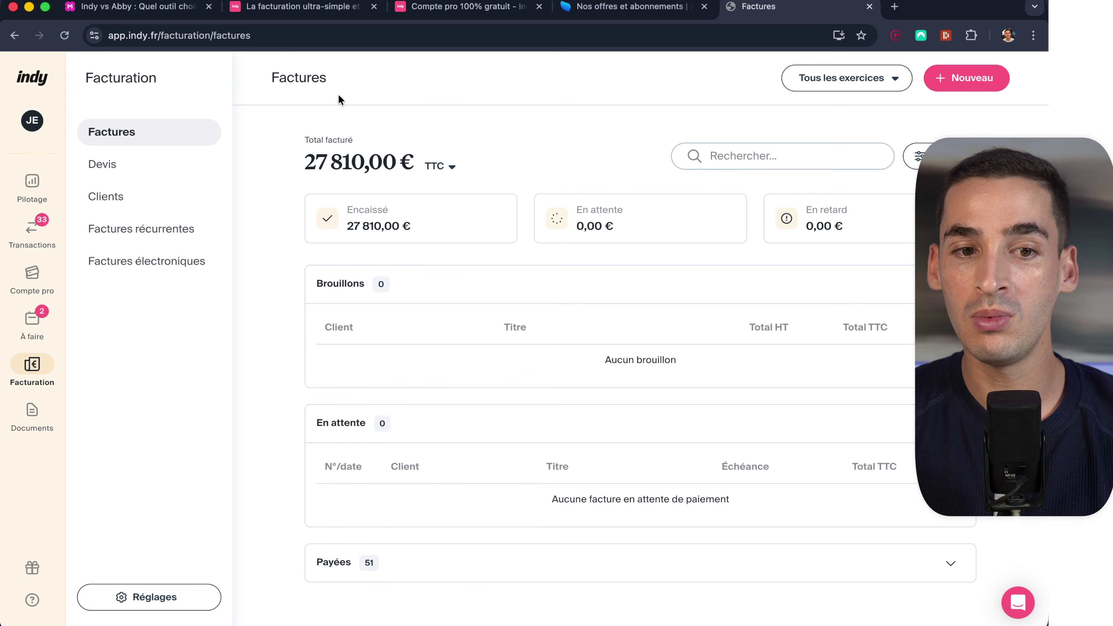
left_click(298, 6)
scroll(159, 307, "down", 2)
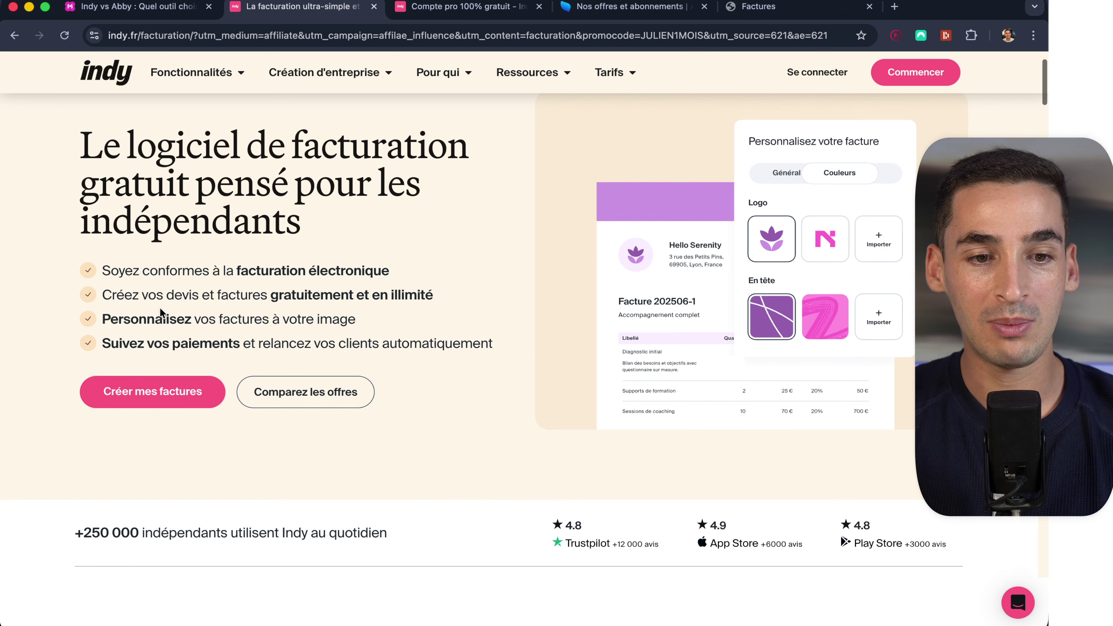
scroll(159, 306, "down", 5)
scroll(509, 473, "down", 5)
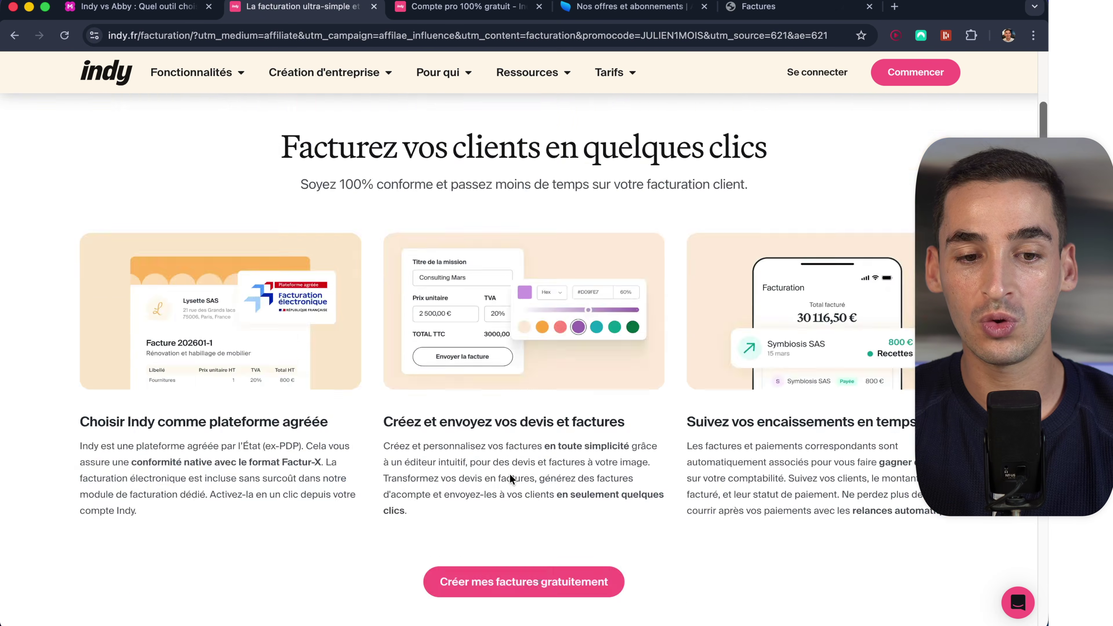
scroll(509, 477, "down", 10)
scroll(511, 479, "down", 20)
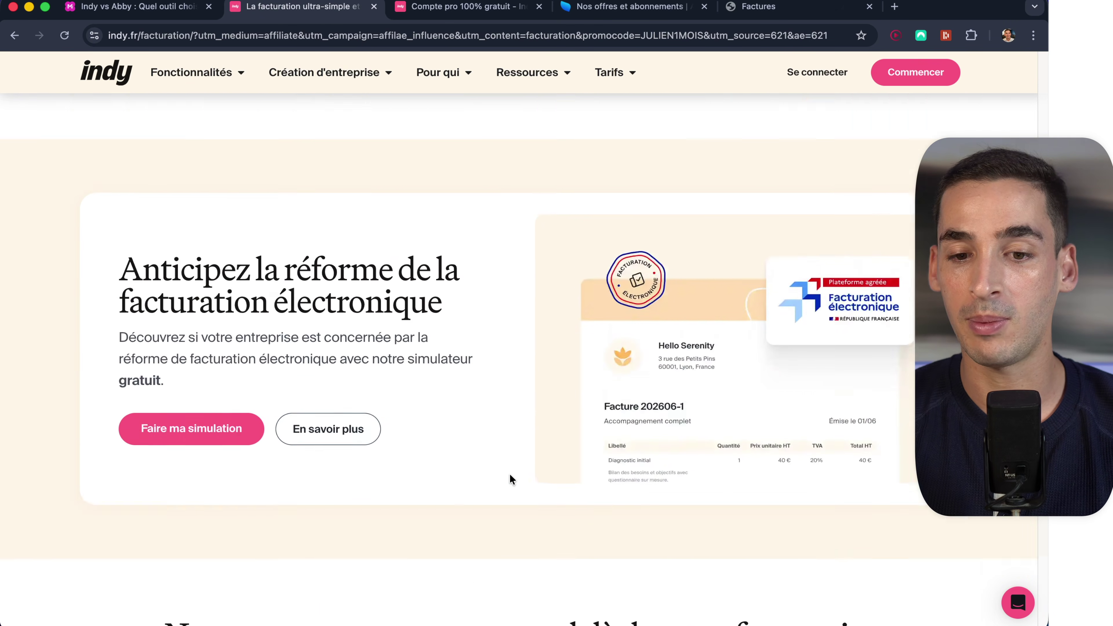
scroll(510, 473, "down", 12)
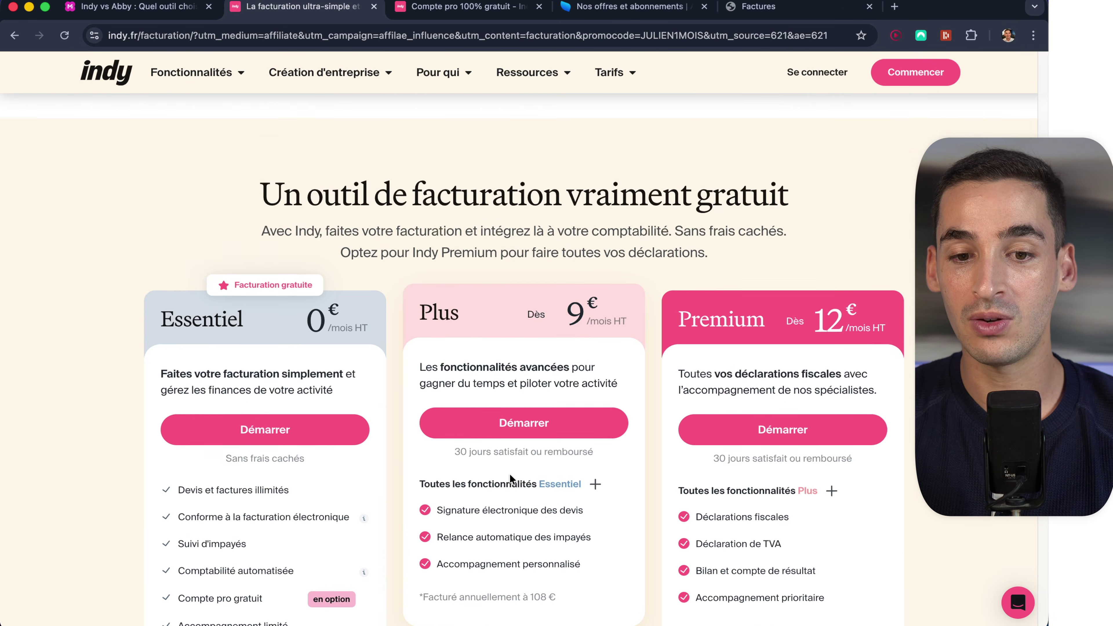
Step: Open Indy's Auto-entreprise pricing and examine the plan features, highlighting "Livre des recettes" in the Premium plan
left_click(560, 513)
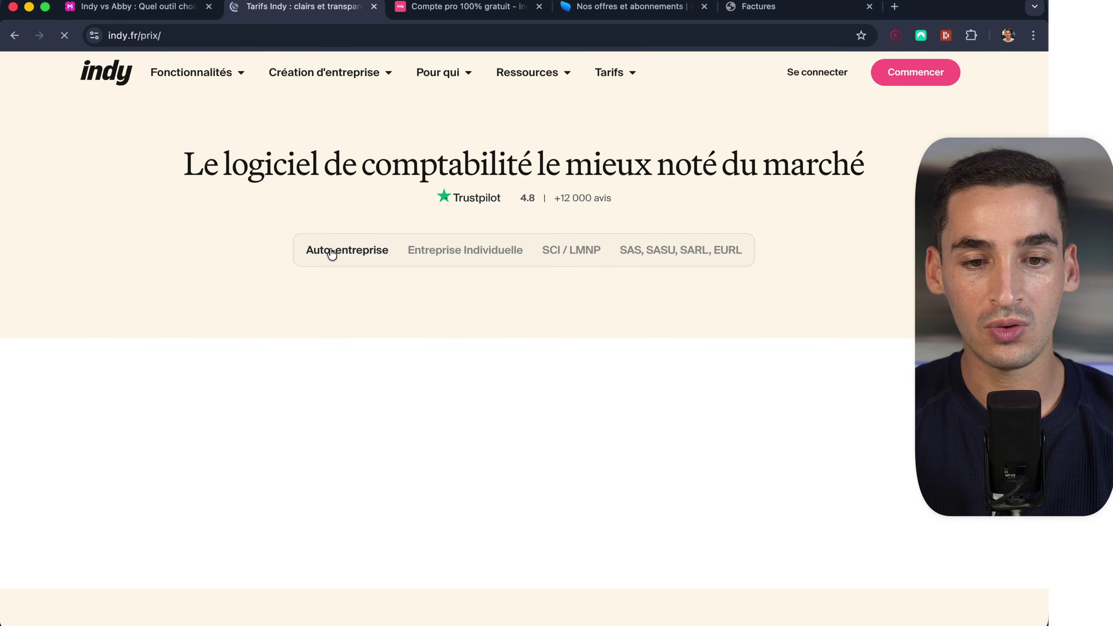
scroll(342, 272, "down", 2)
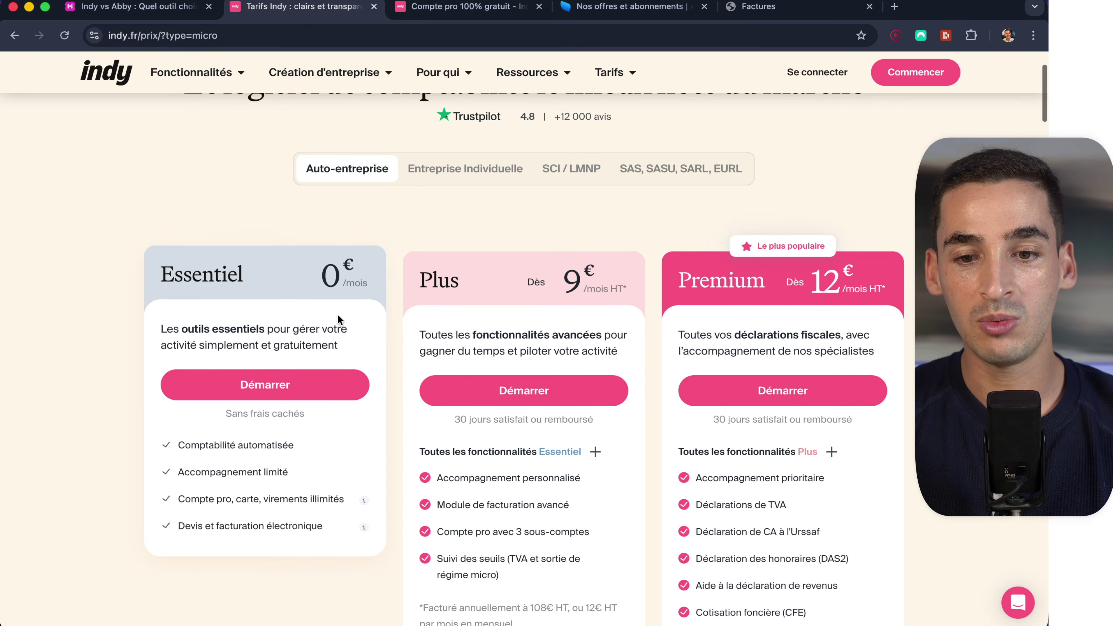
scroll(288, 209, "down", 2)
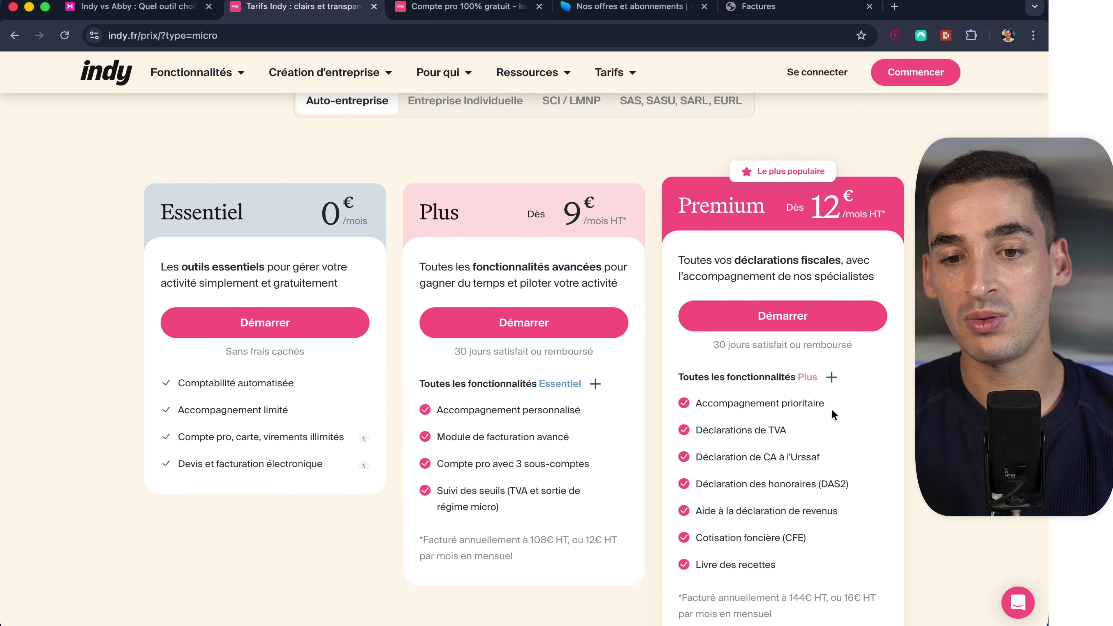
scroll(789, 460, "down", 1)
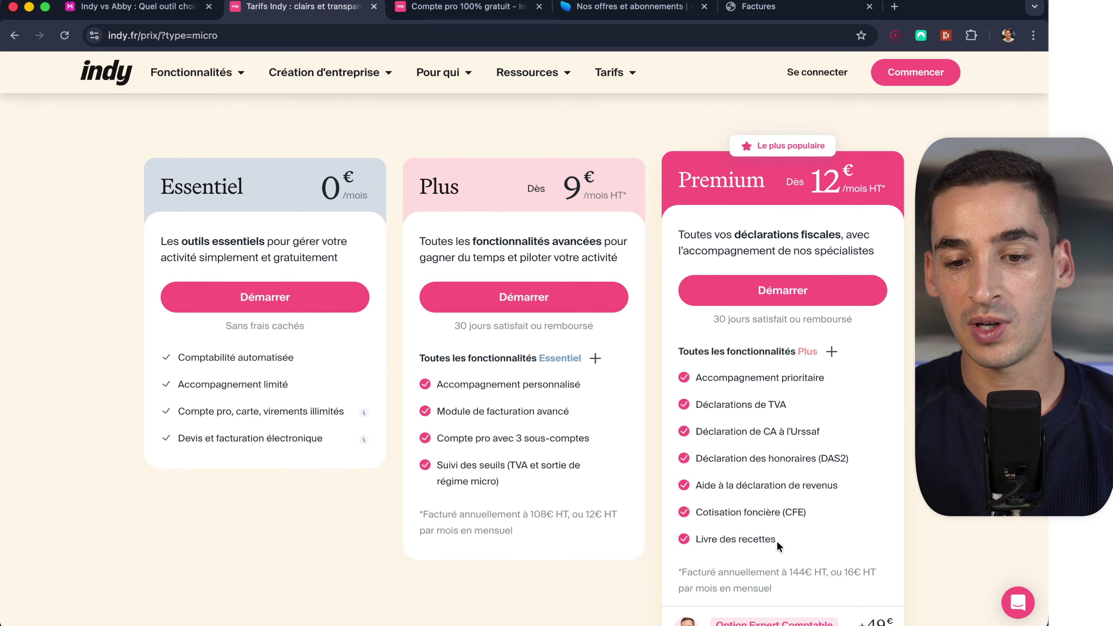
triple_click(756, 534)
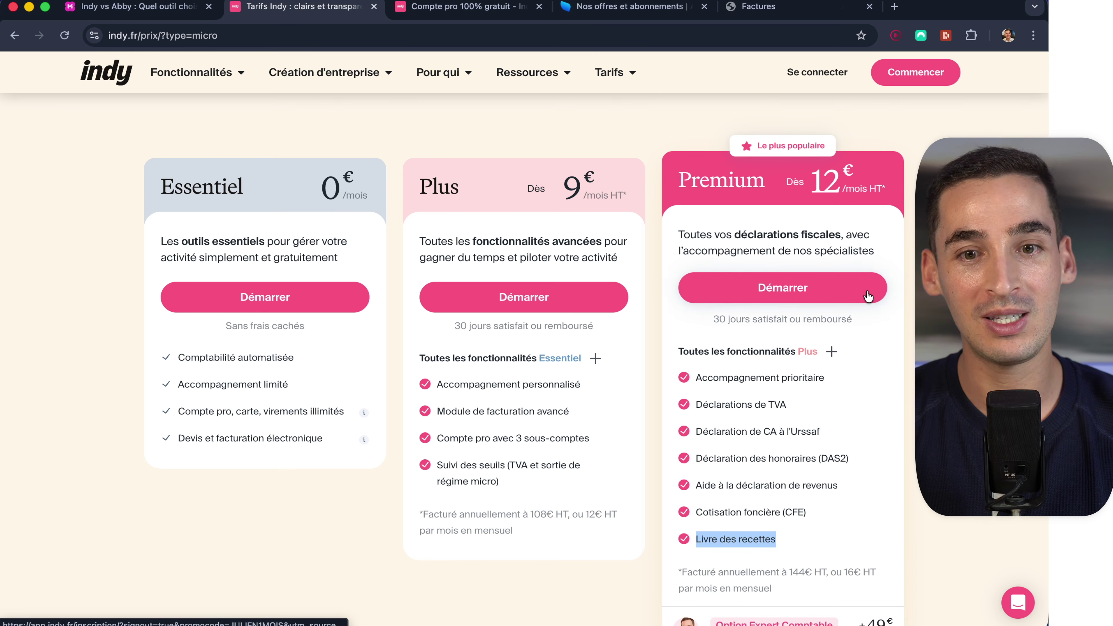
scroll(774, 375, "down", 2)
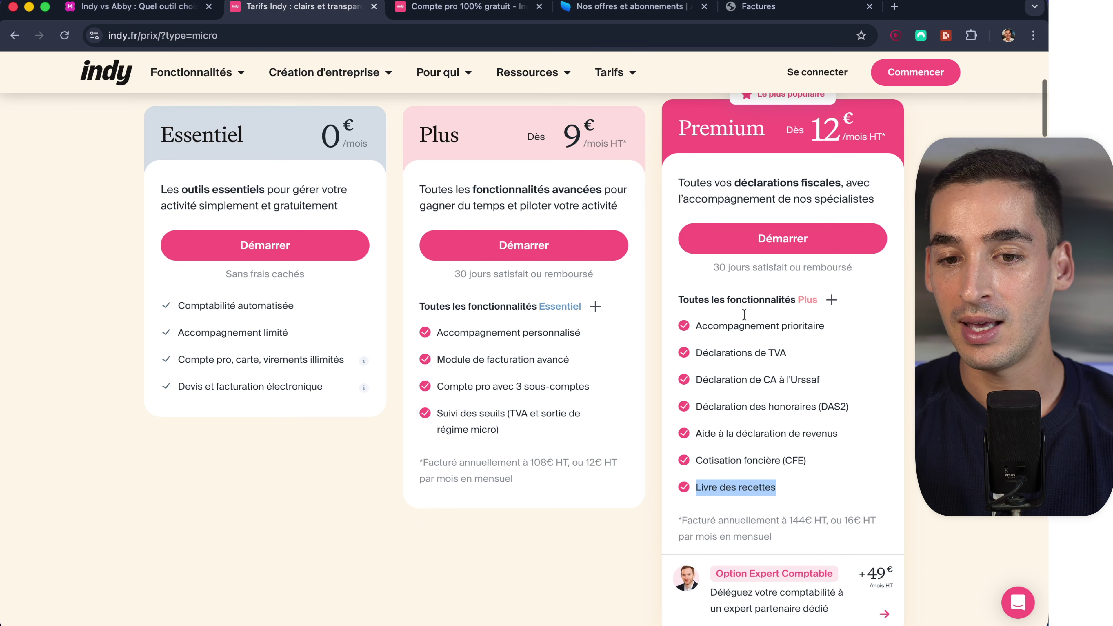
scroll(823, 386, "up", 4)
scroll(825, 313, "up", 1)
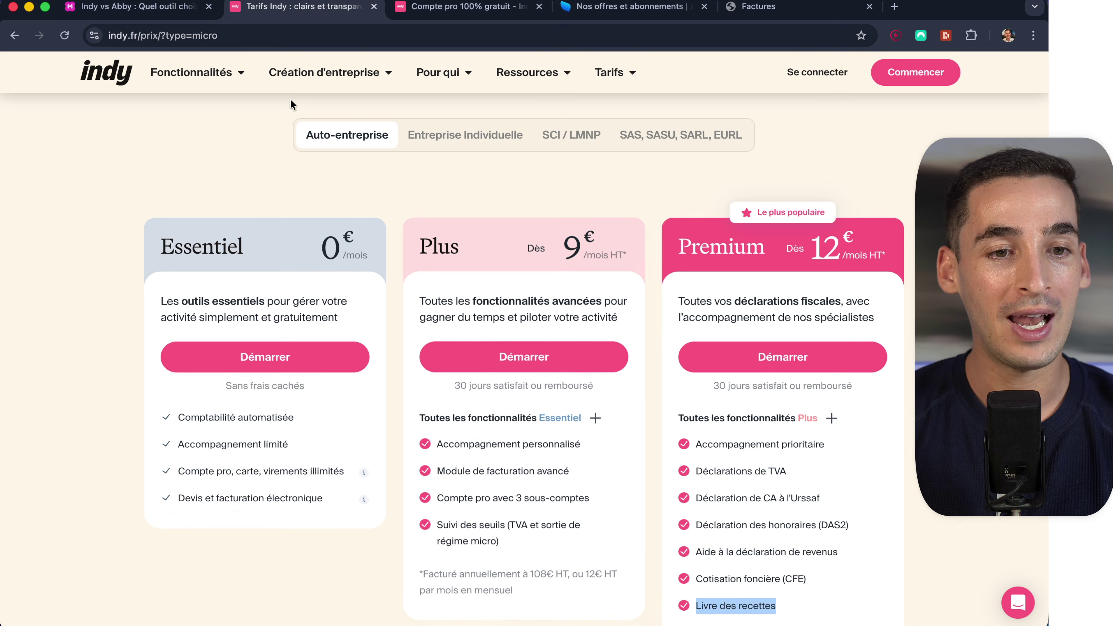
Step: Back in the mind map, expand point 4 of Indy's advantages and its customer rating sub-branch, enlarged for reading
left_click(160, 8)
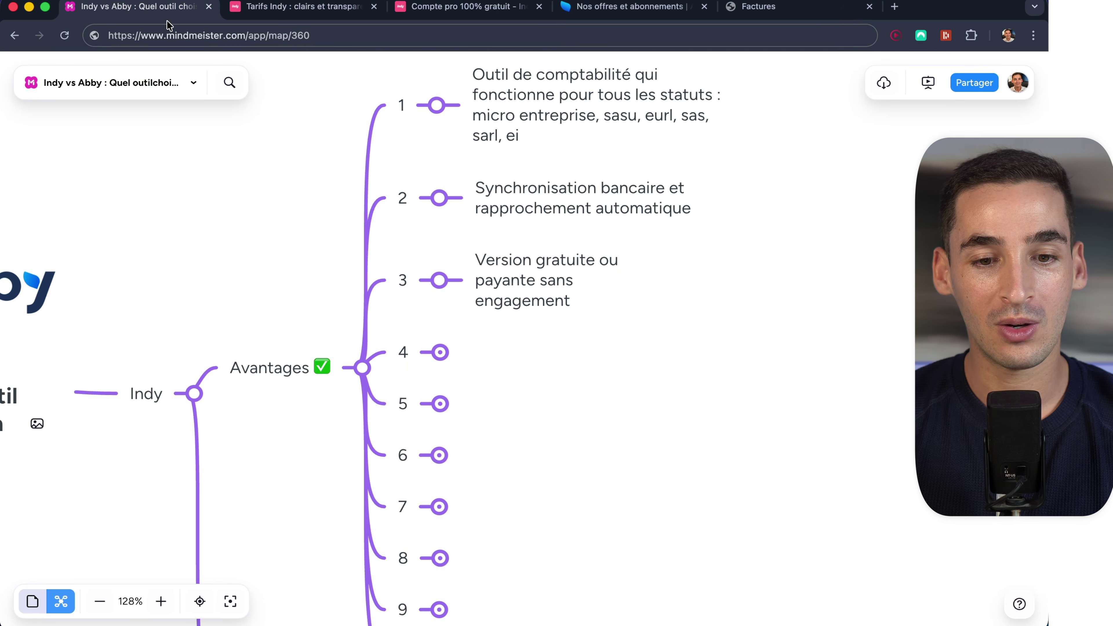
left_click(441, 356)
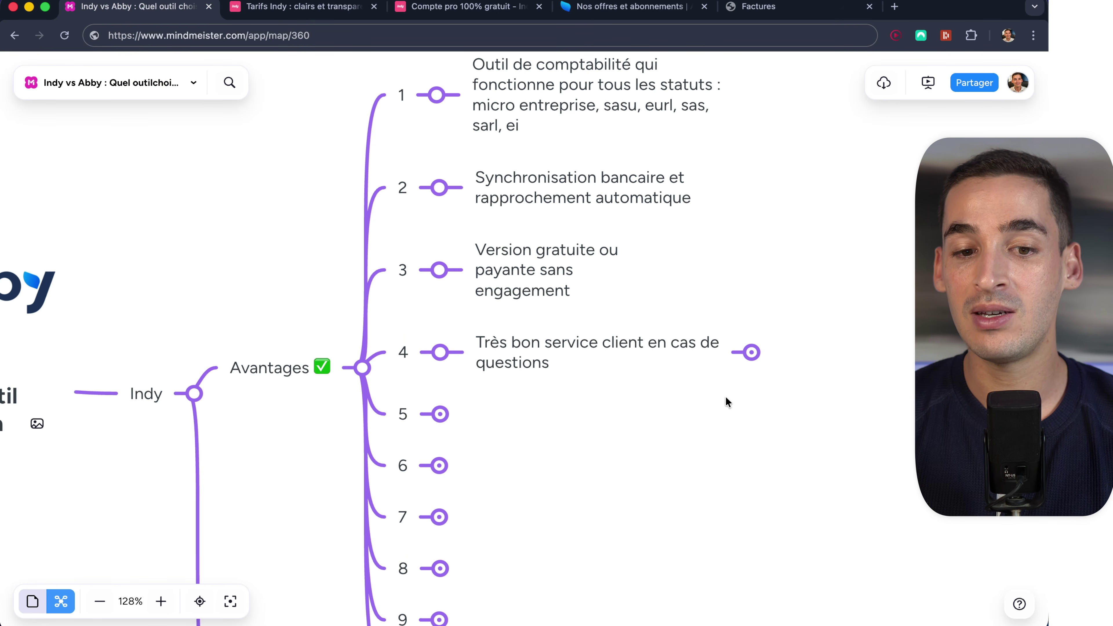
left_click(752, 352)
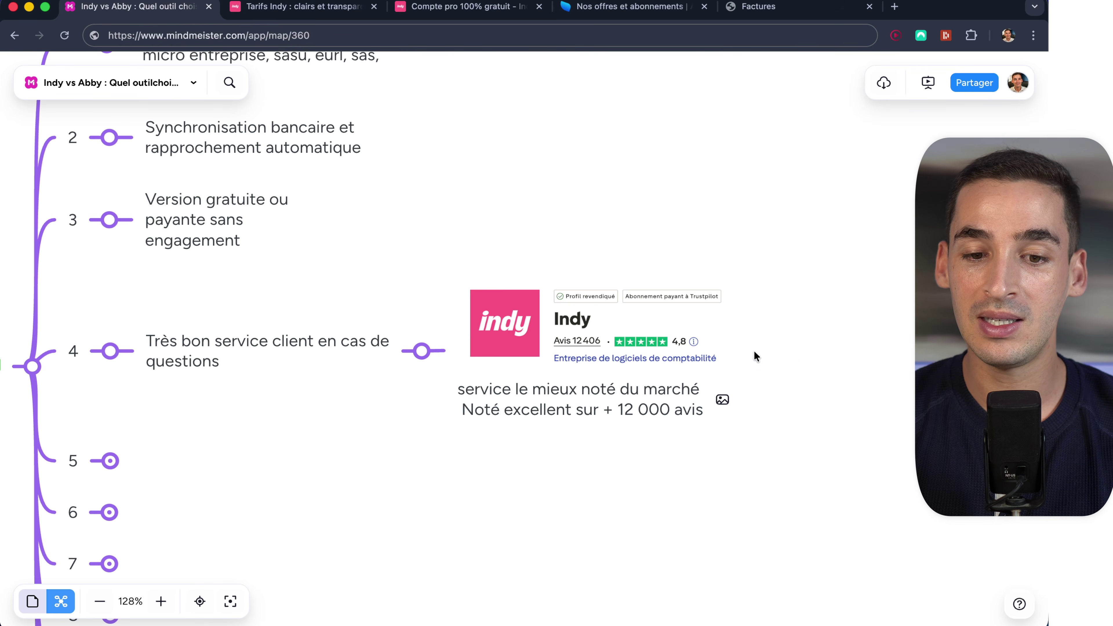
scroll(790, 355, "up", 5)
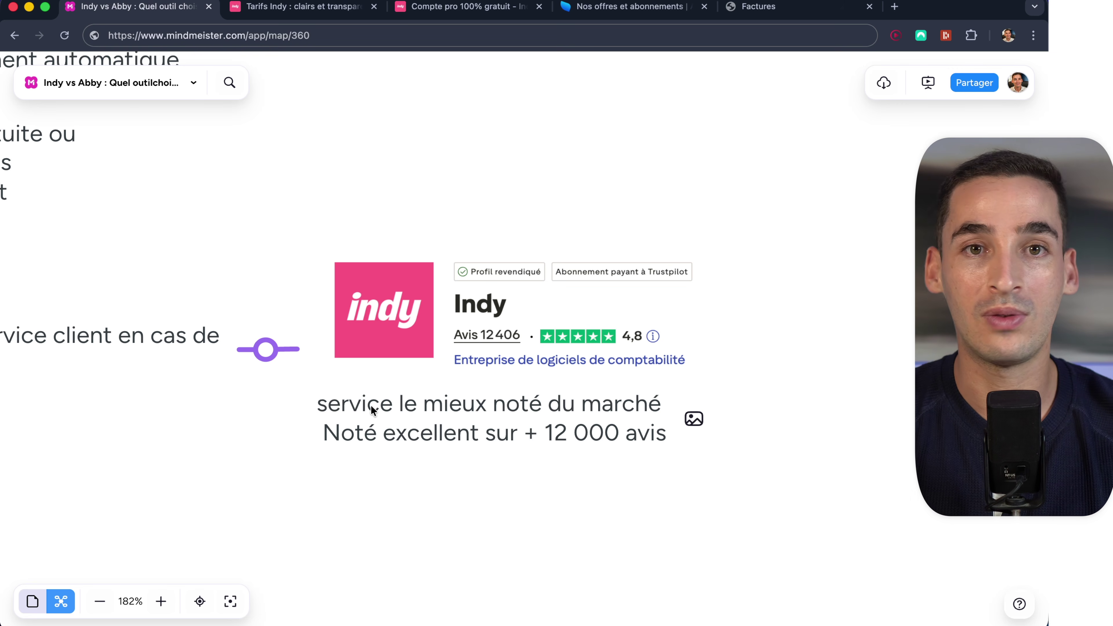
Step: Expand points 5 and 6 of Indy's advantages in the mind map
scroll(370, 405, "down", 3)
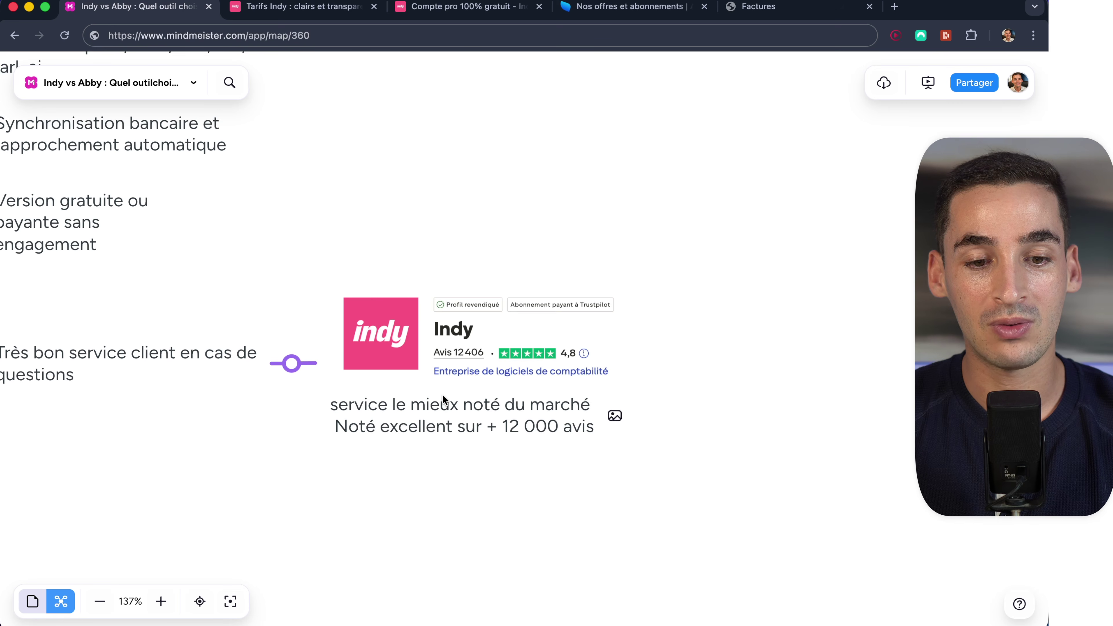
scroll(441, 394, "left", 8)
scroll(441, 395, "down", 2)
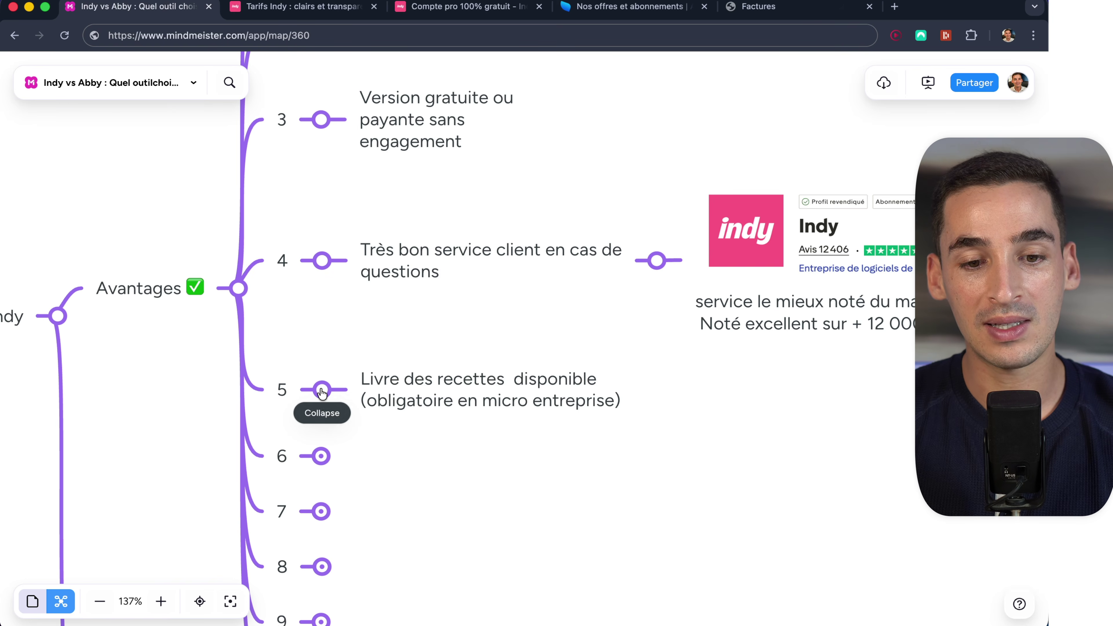
scroll(321, 392, "down", 2)
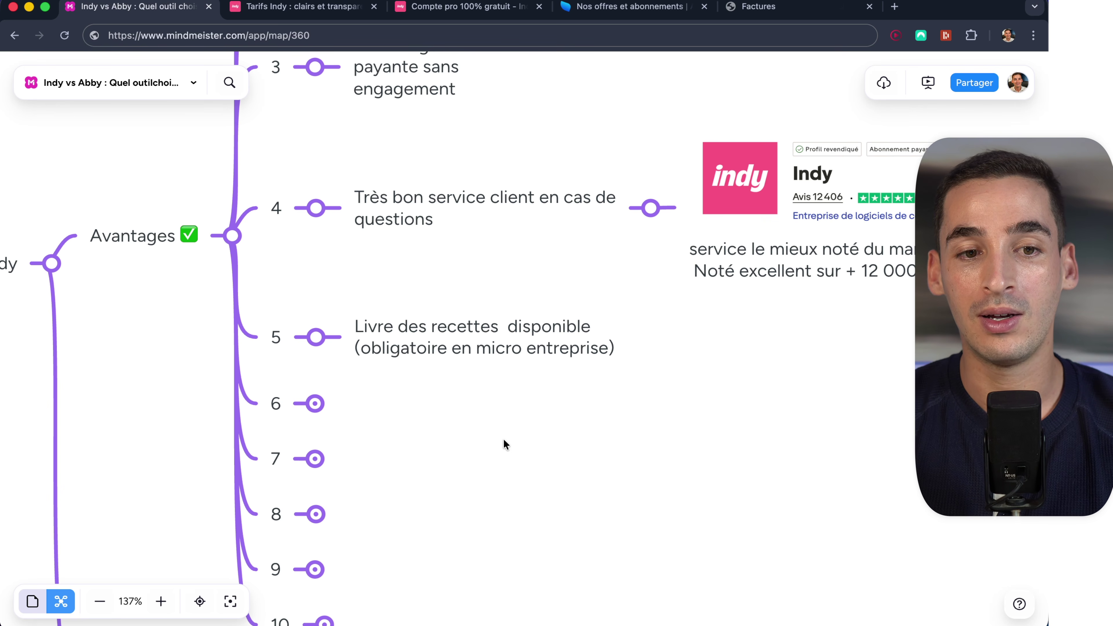
left_click(317, 402)
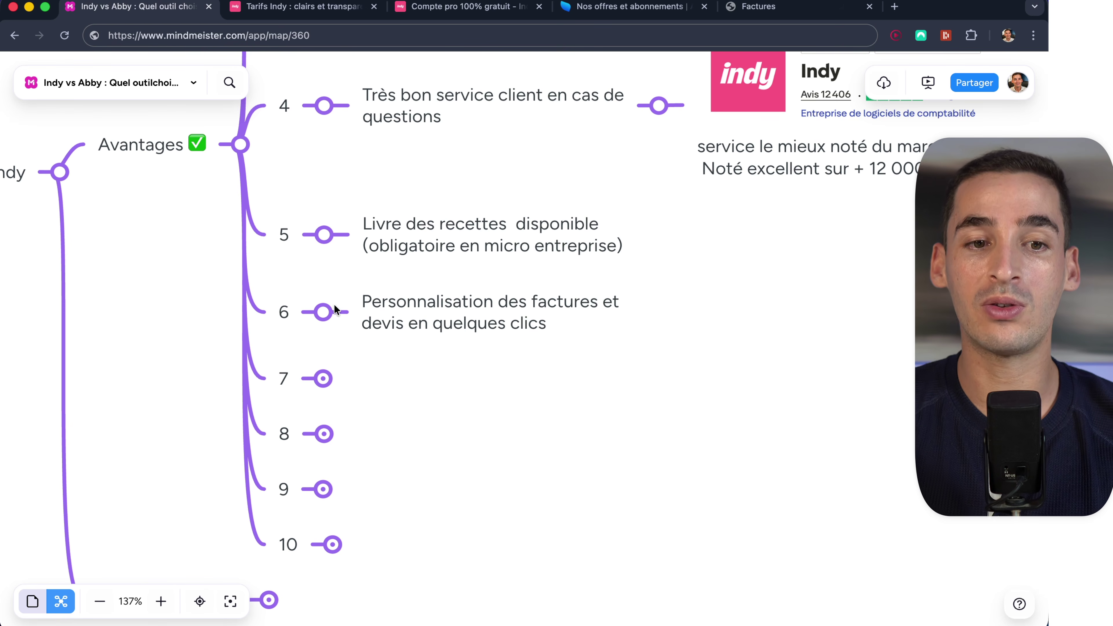
Step: Switch to the Indy app and start creating a new invoice
left_click(767, 7)
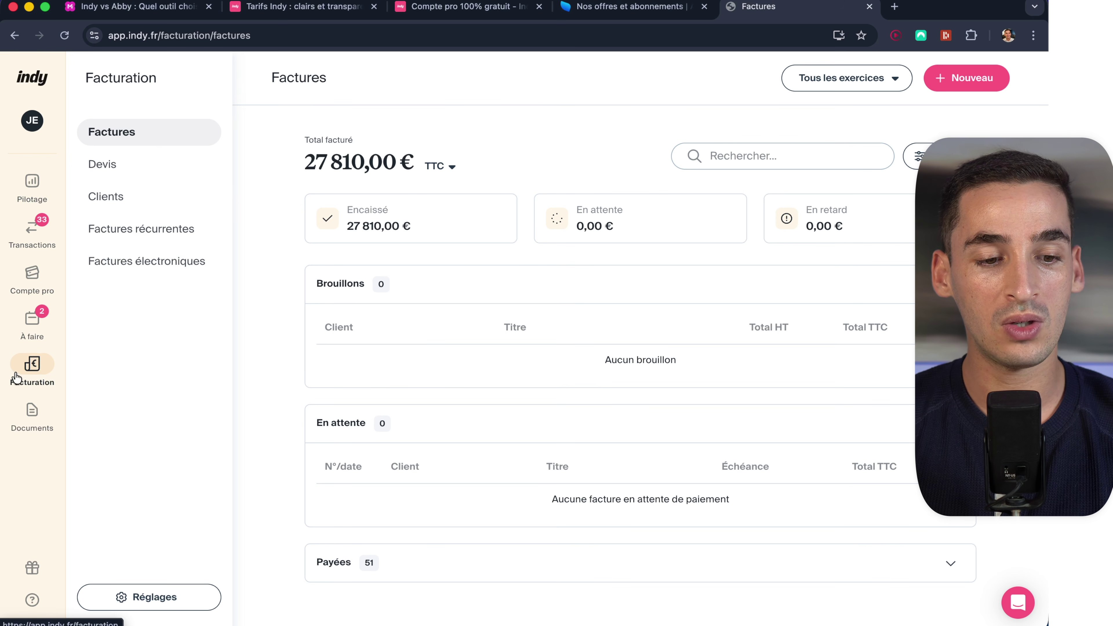
left_click(954, 88)
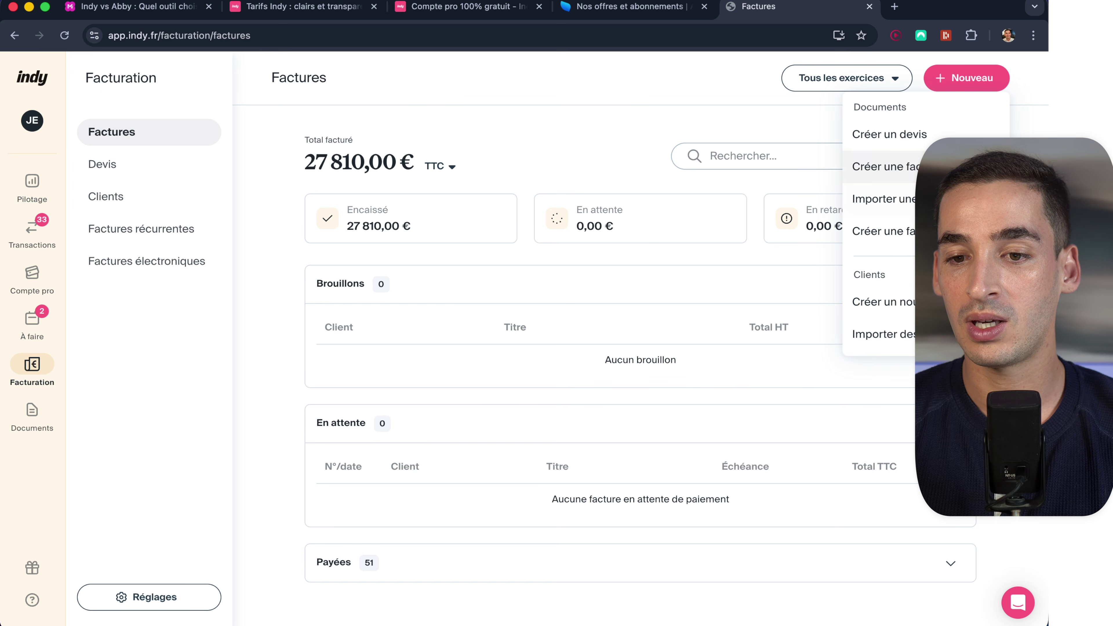
left_click(942, 166)
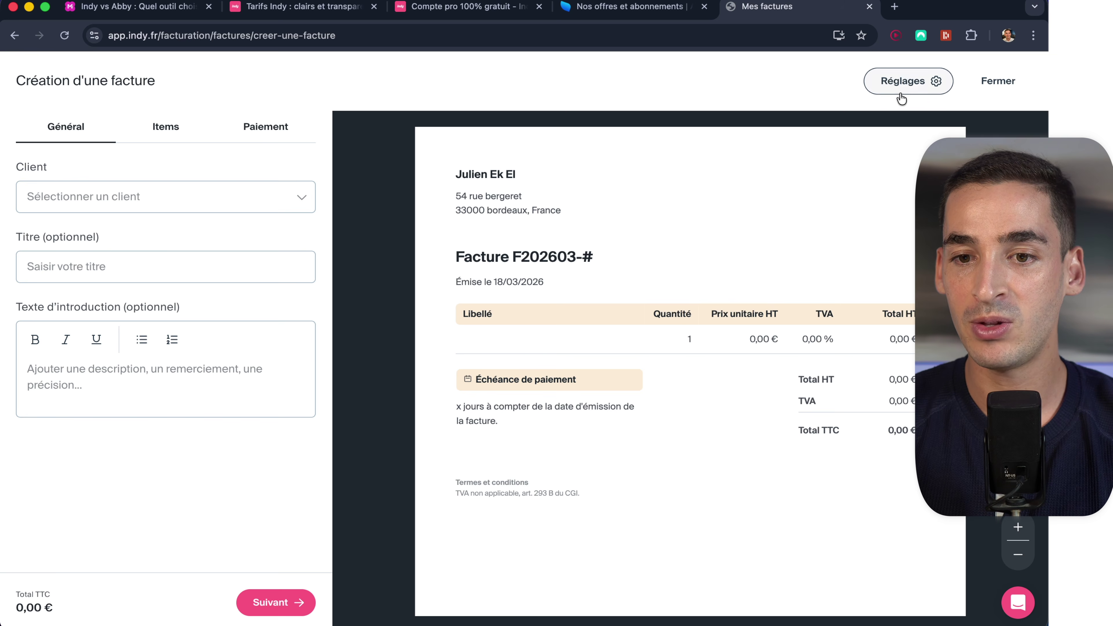
Step: Open the new invoice's settings and look through the sample invoice preview, including its terms and footer
left_click(913, 82)
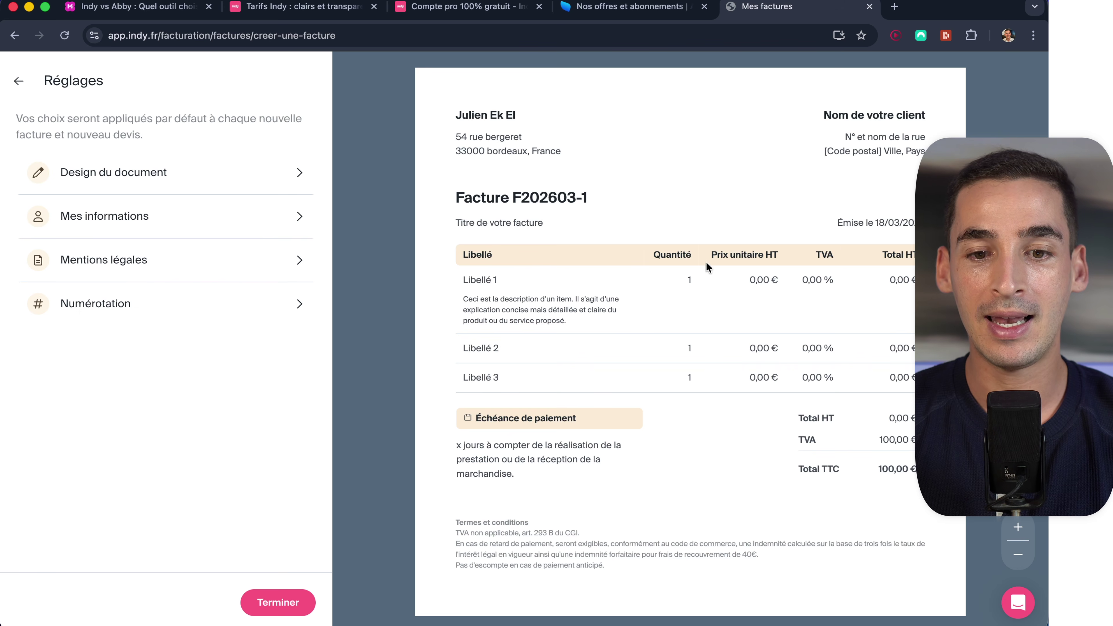
scroll(597, 372, "down", 5)
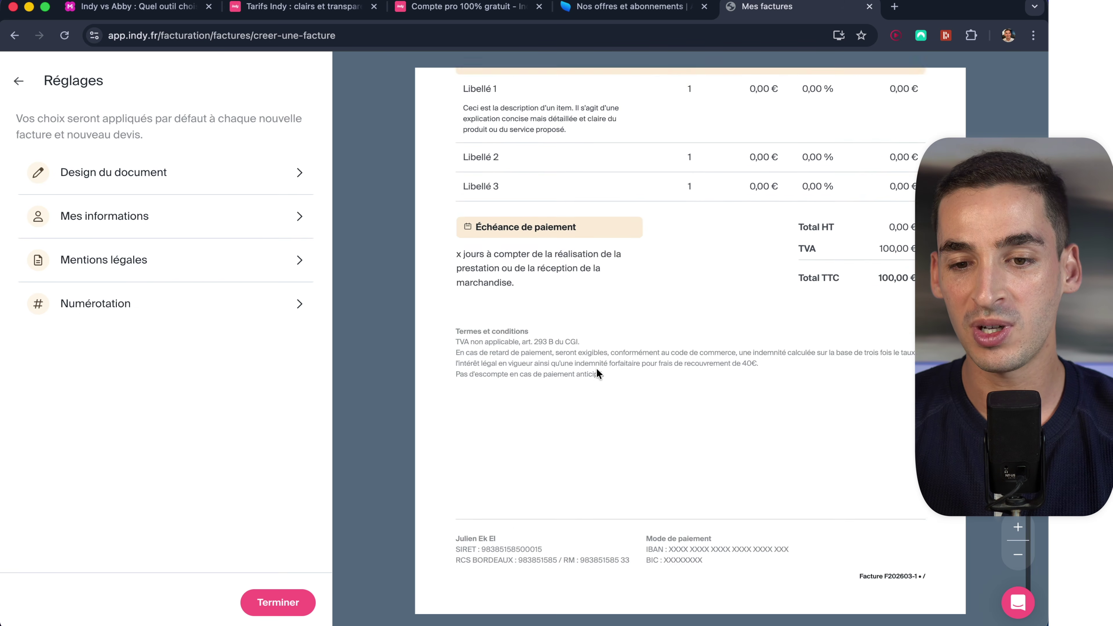
scroll(597, 372, "up", 5)
scroll(596, 372, "down", 2)
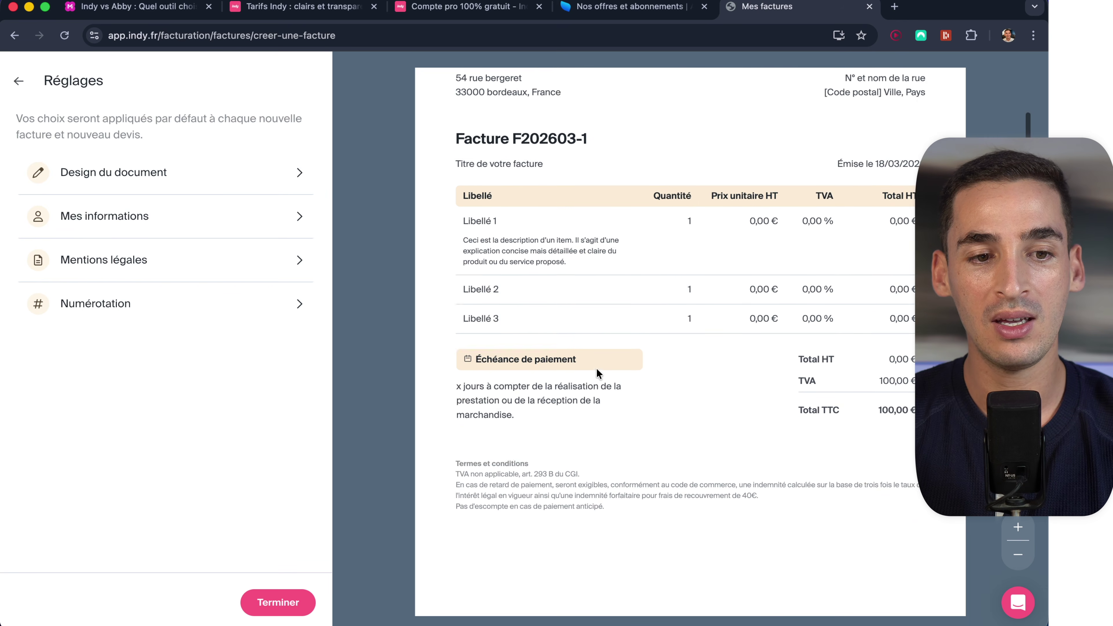
Step: Open the document design settings and try light blue, and a custom dark blue (RGB 33, 61, 202), as the invoice's main colour
scroll(596, 372, "up", 3)
left_click(211, 173)
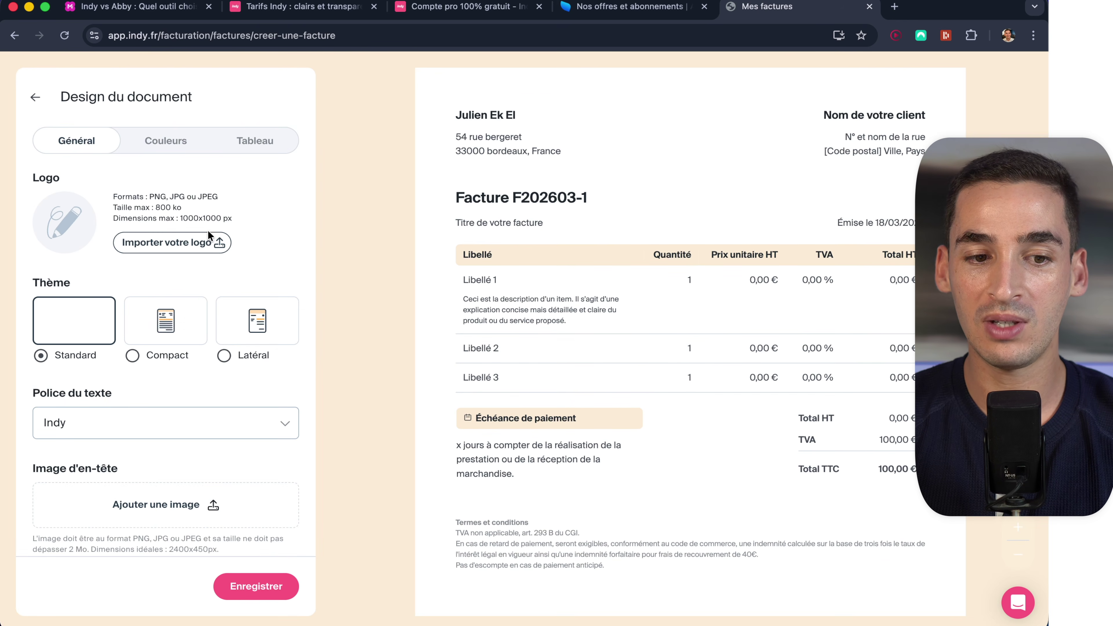
left_click(171, 139)
left_click(194, 209)
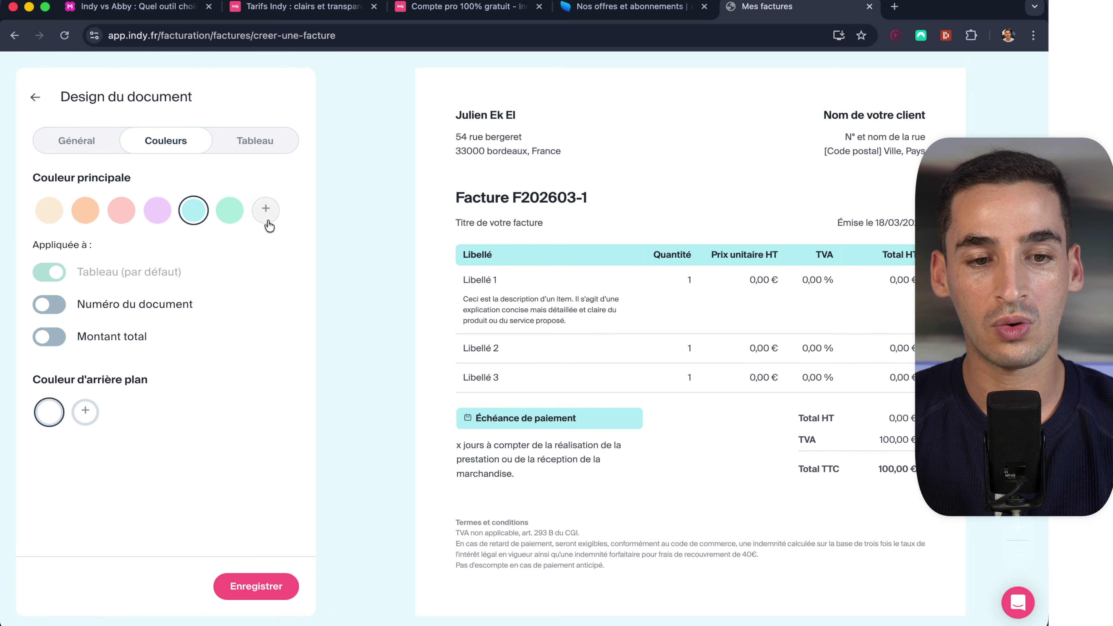
left_click(266, 209)
left_click_drag(356, 332, 344, 331)
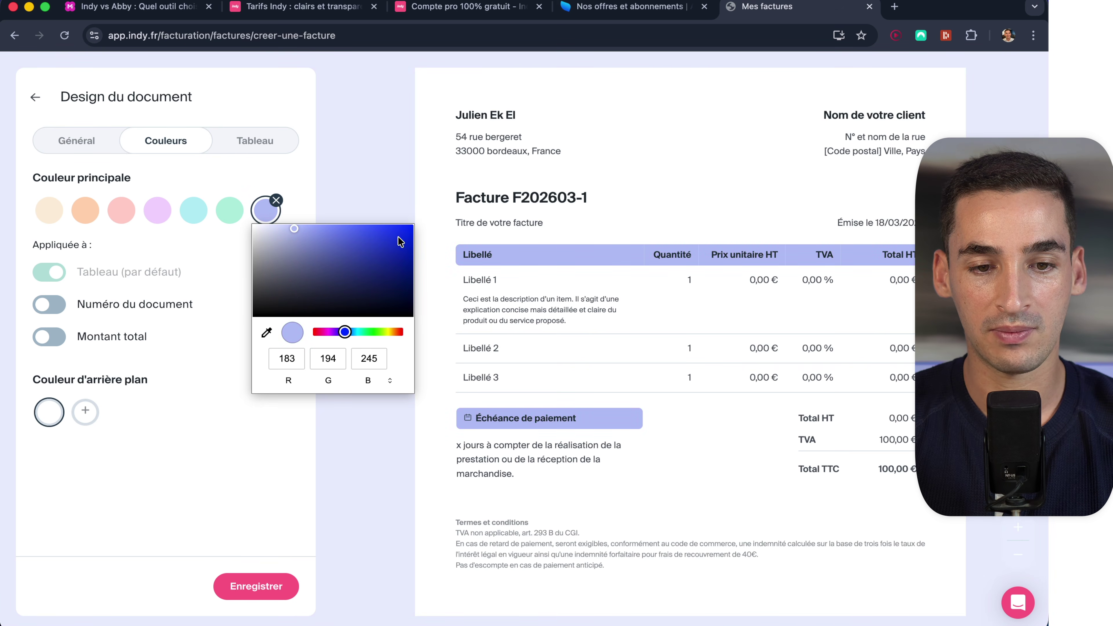
left_click(398, 239)
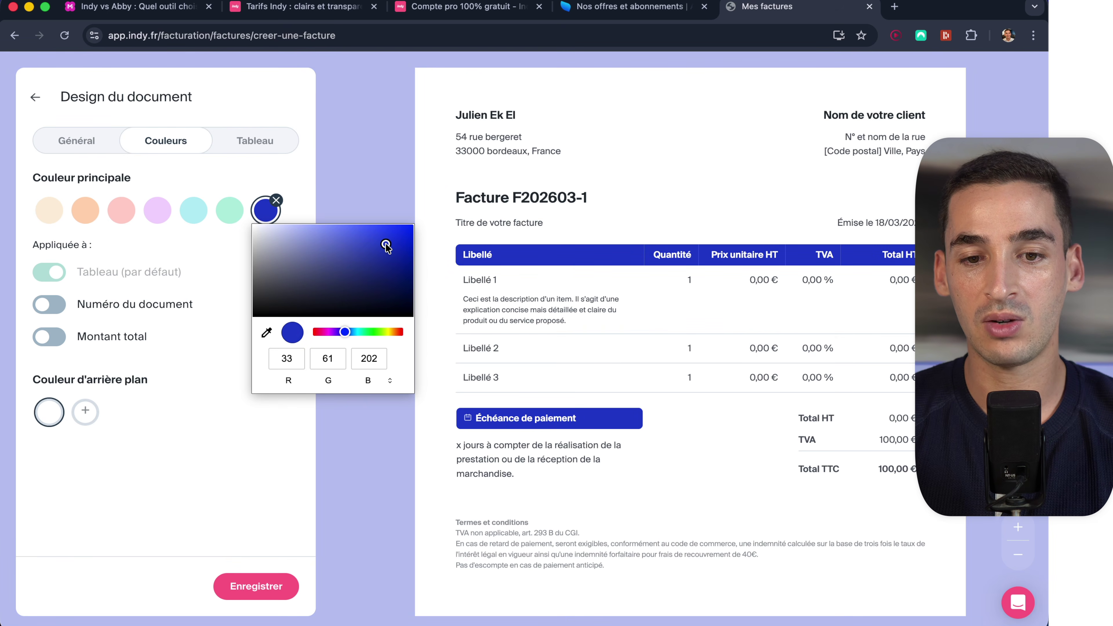
left_click(300, 176)
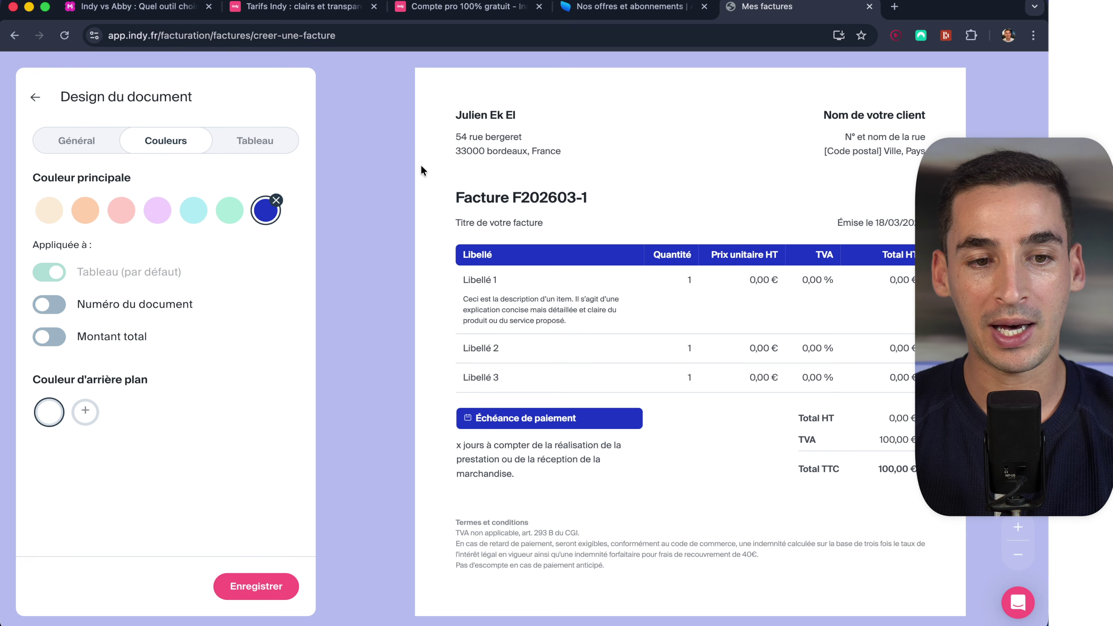
Step: Try the Compact and Latéral invoice themes, return to Standard, and look over the preview
left_click(103, 148)
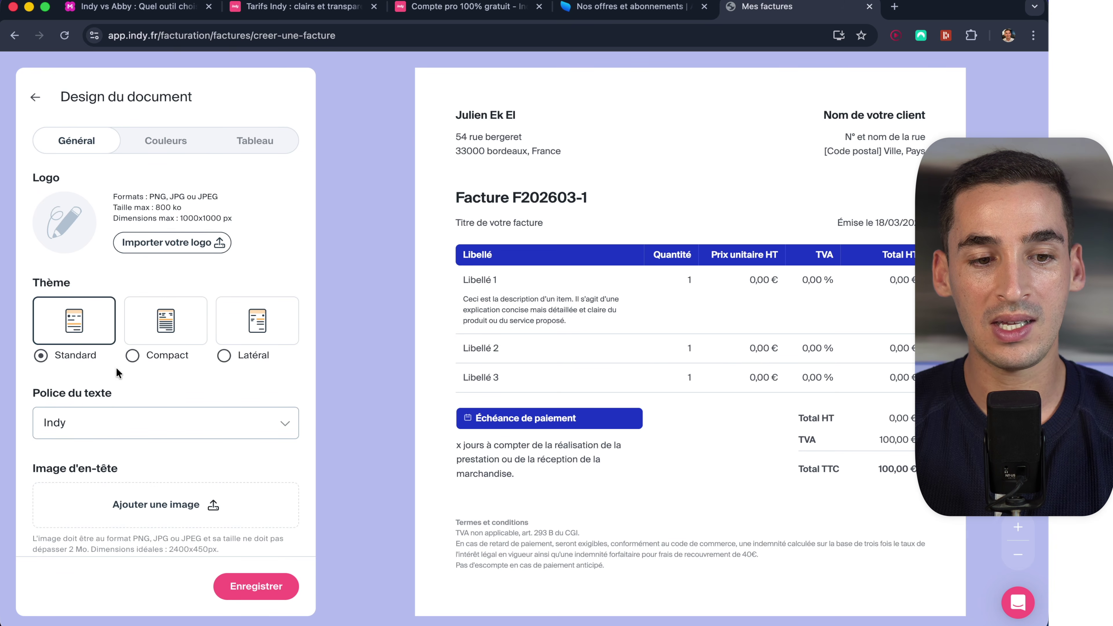
left_click(179, 318)
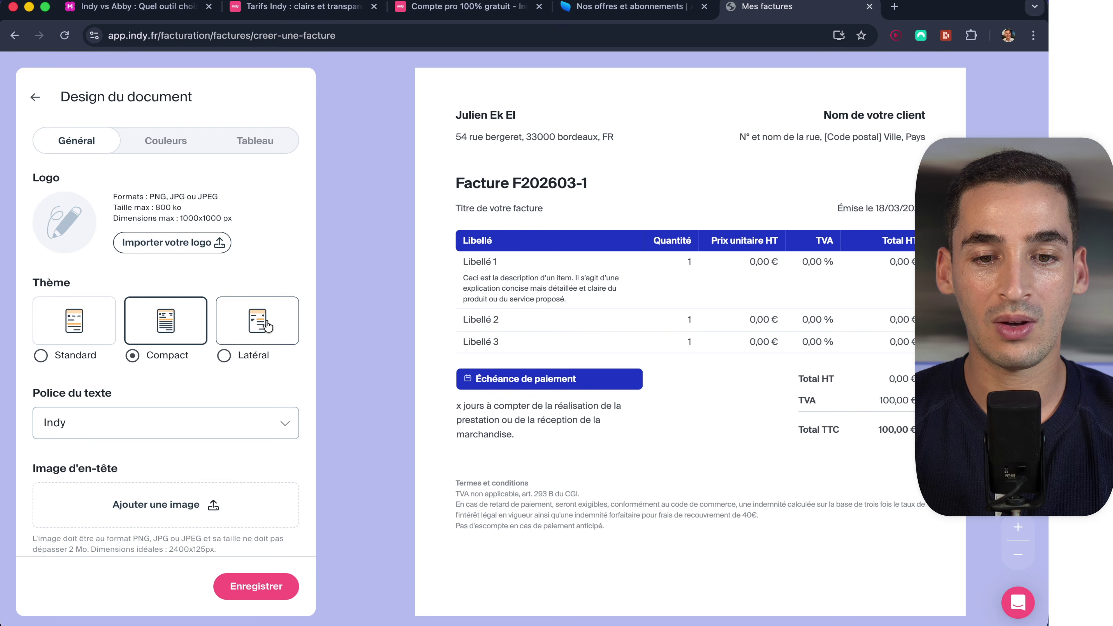
left_click(266, 324)
left_click(87, 331)
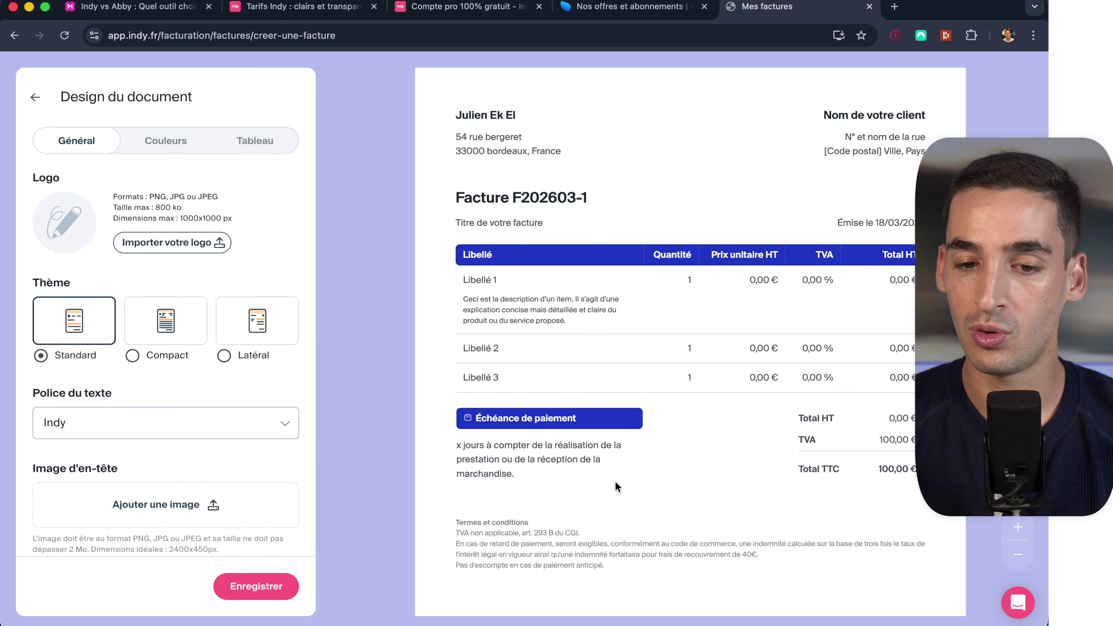
scroll(615, 480, "down", 4)
scroll(614, 480, "up", 4)
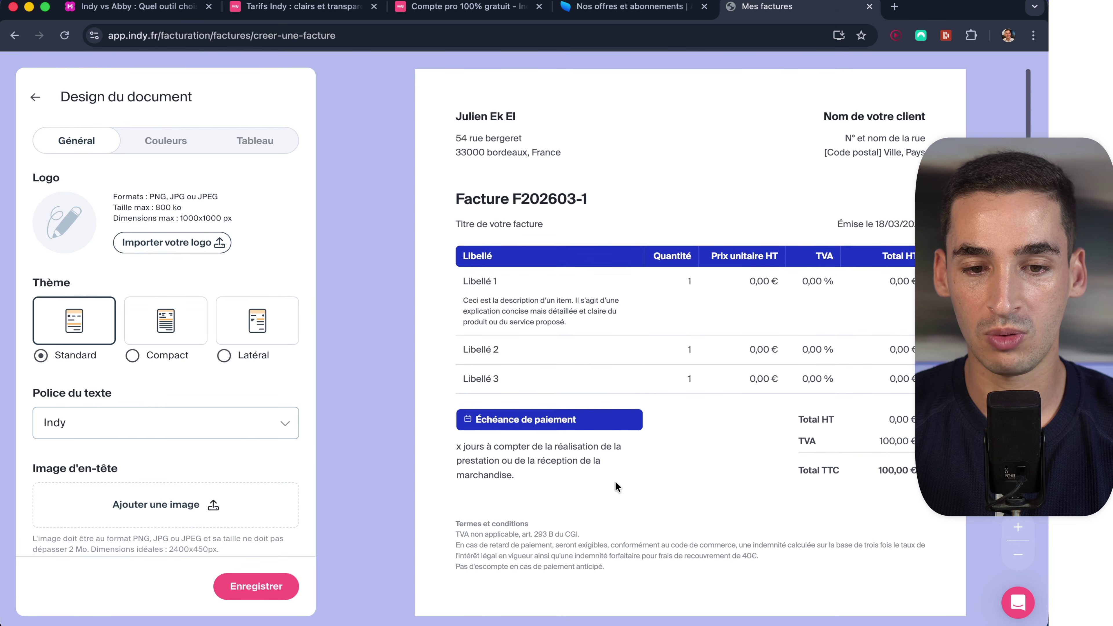
Step: Try the Quadrillé and Contrasté line styles on the invoice table and return to Classique
left_click(257, 141)
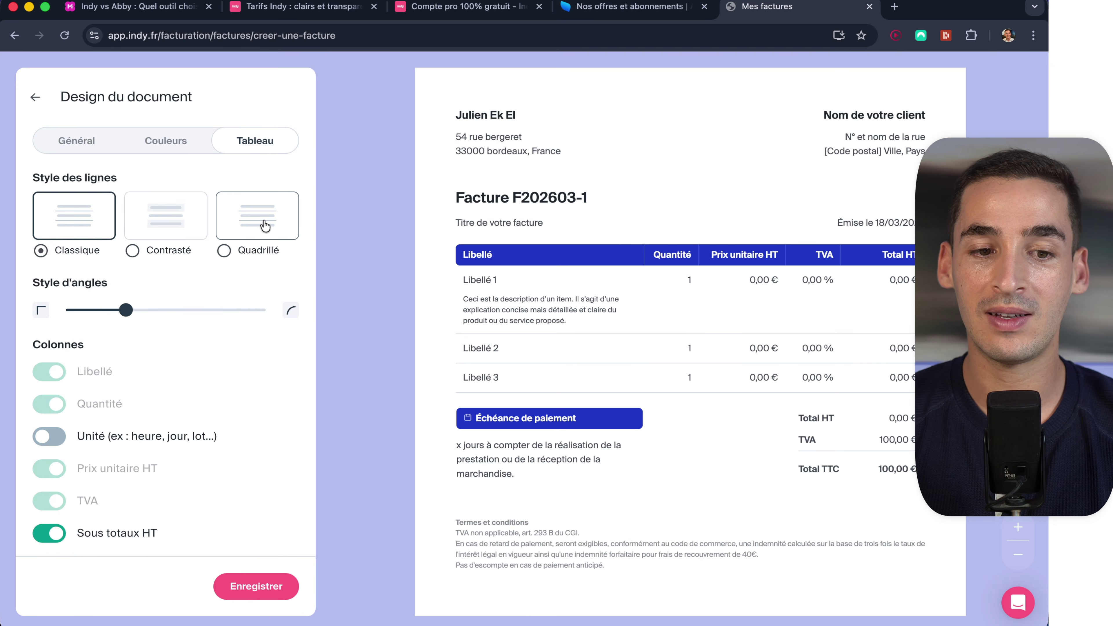
left_click(265, 225)
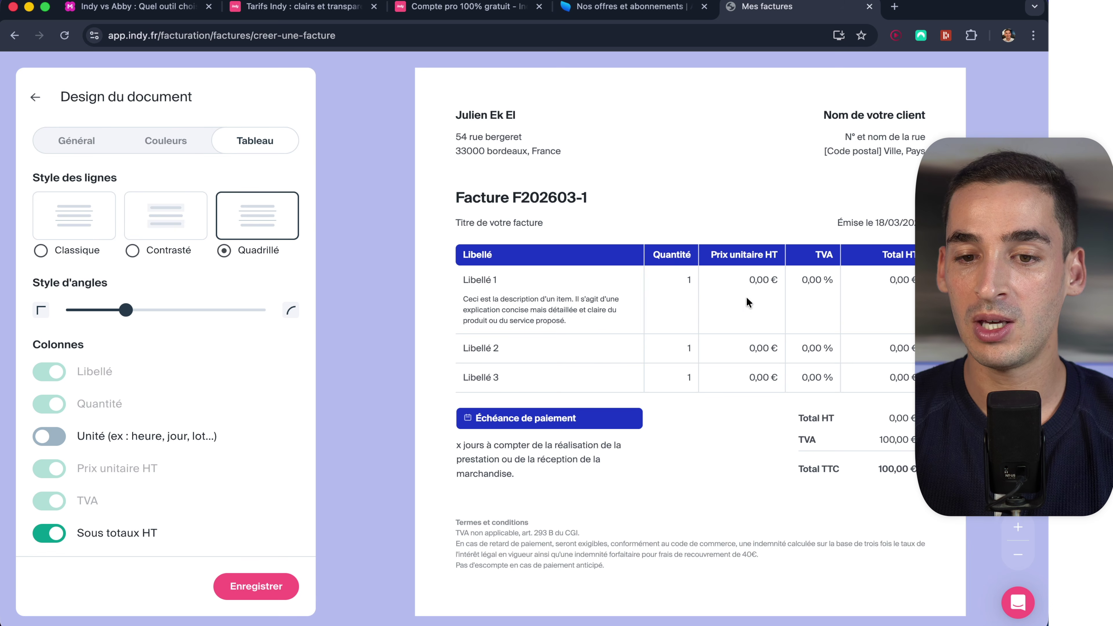
left_click(182, 221)
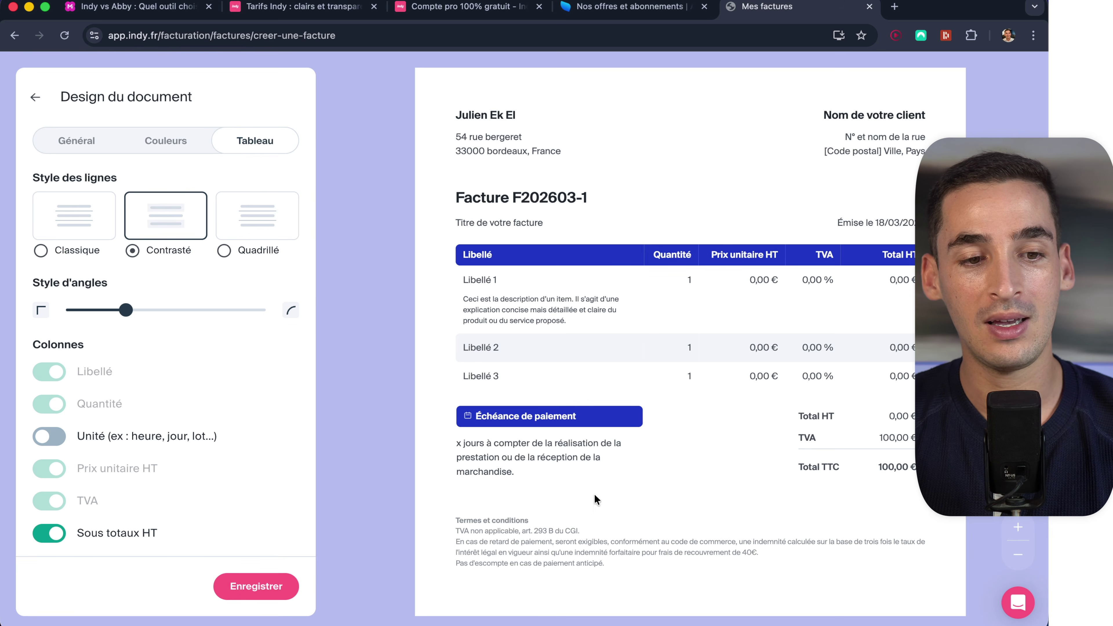
left_click(74, 236)
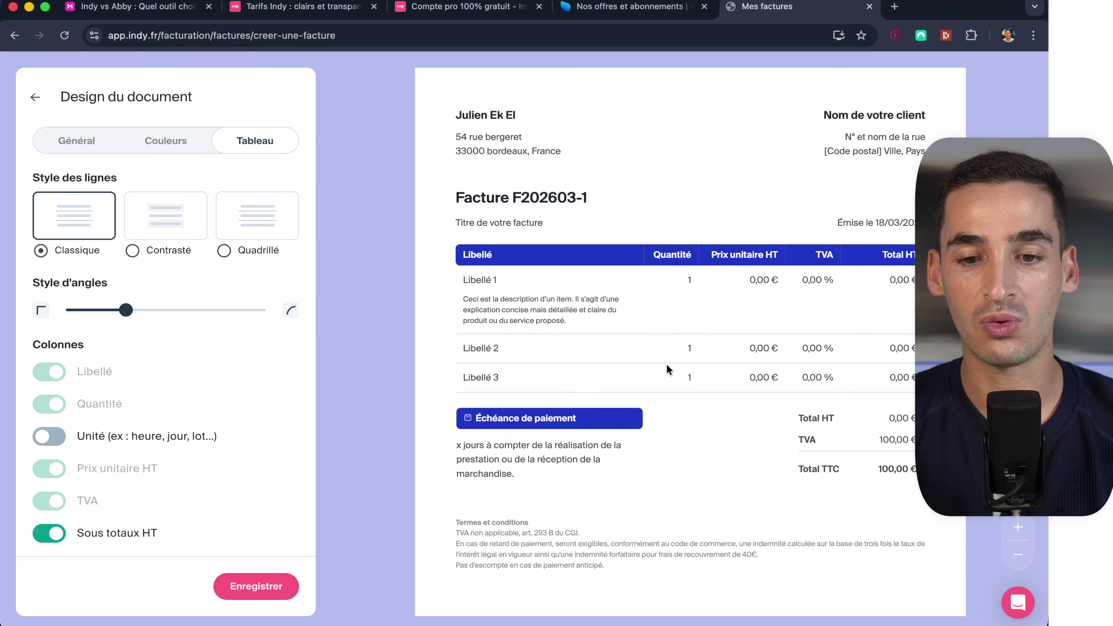
Step: Set the main colour back to the beige preset and leave the settings for the invoice creation form
left_click(92, 149)
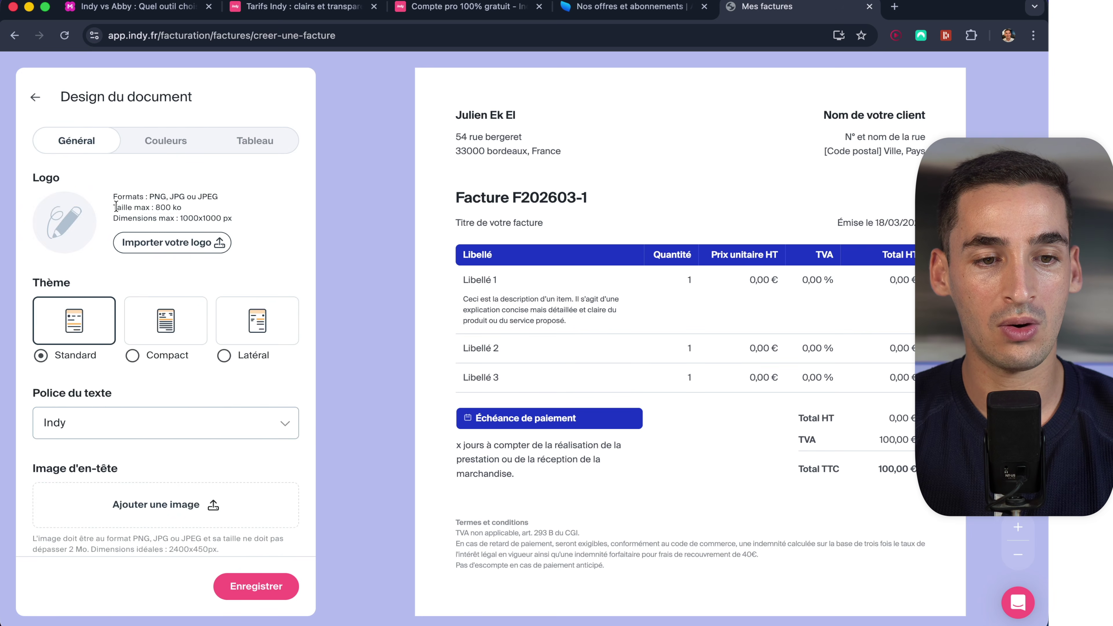
left_click(172, 148)
left_click(50, 211)
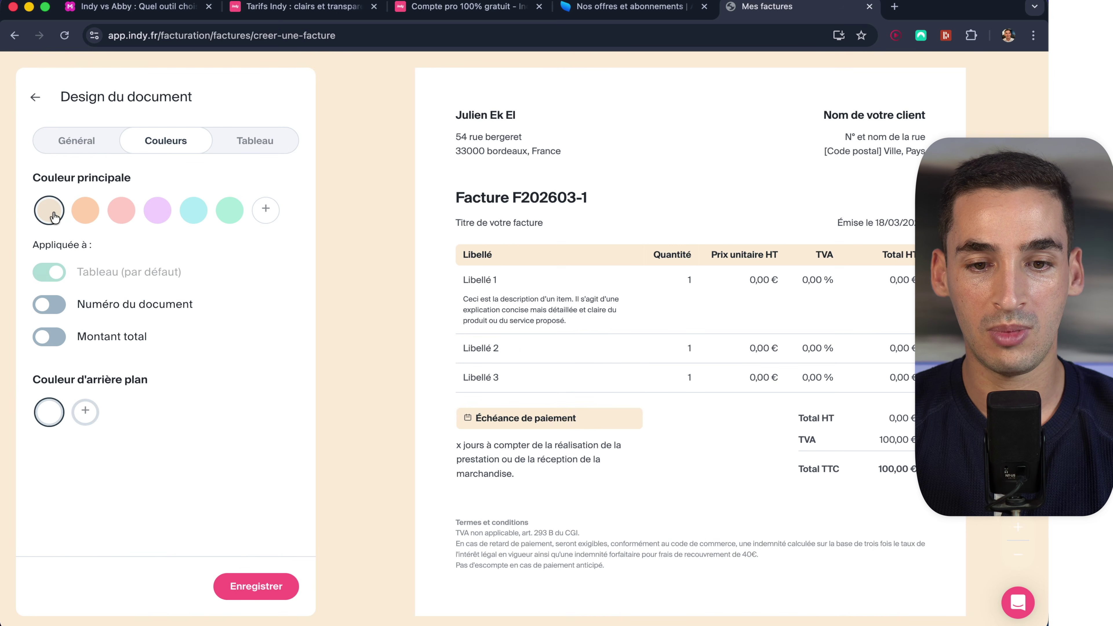
left_click(28, 100)
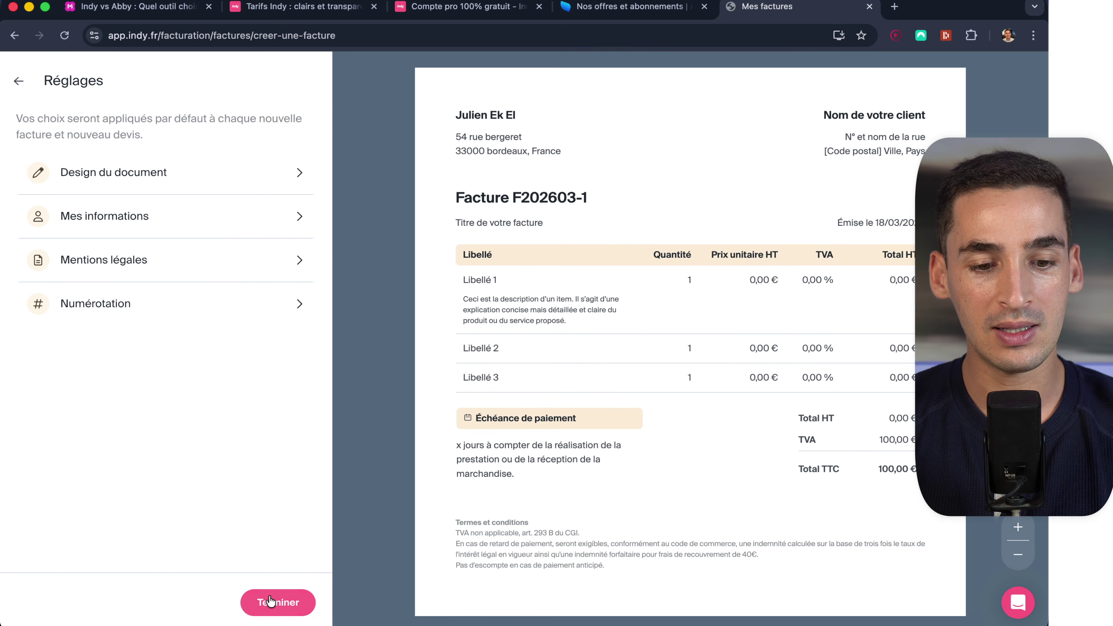
left_click(20, 78)
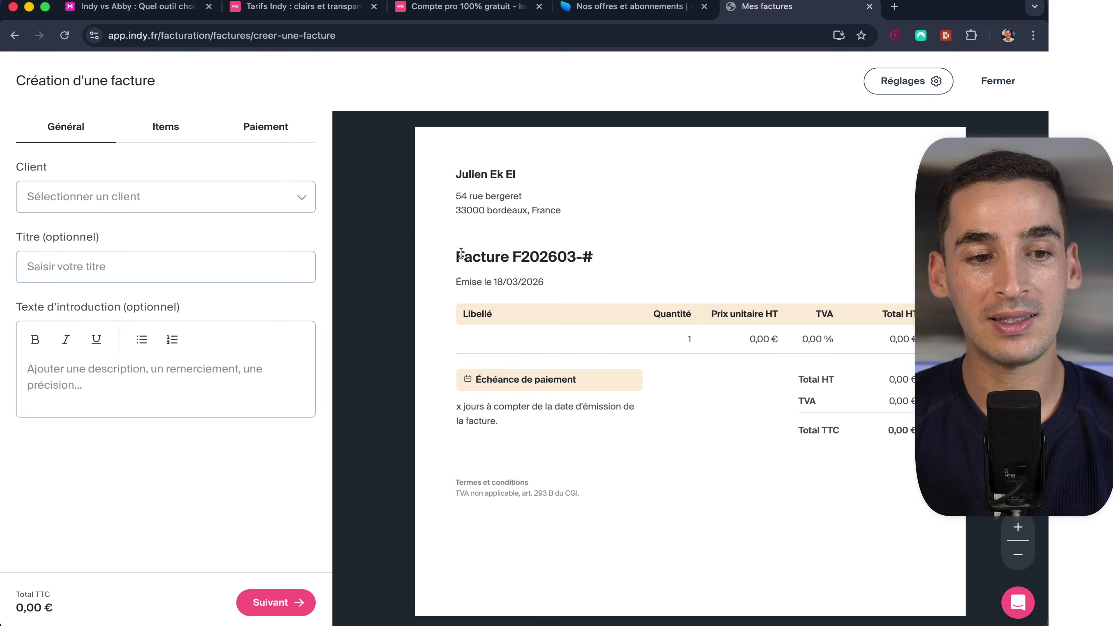
Step: From the invoice's client choice, view the new-client form for Un particulier and close it without saving
left_click(229, 198)
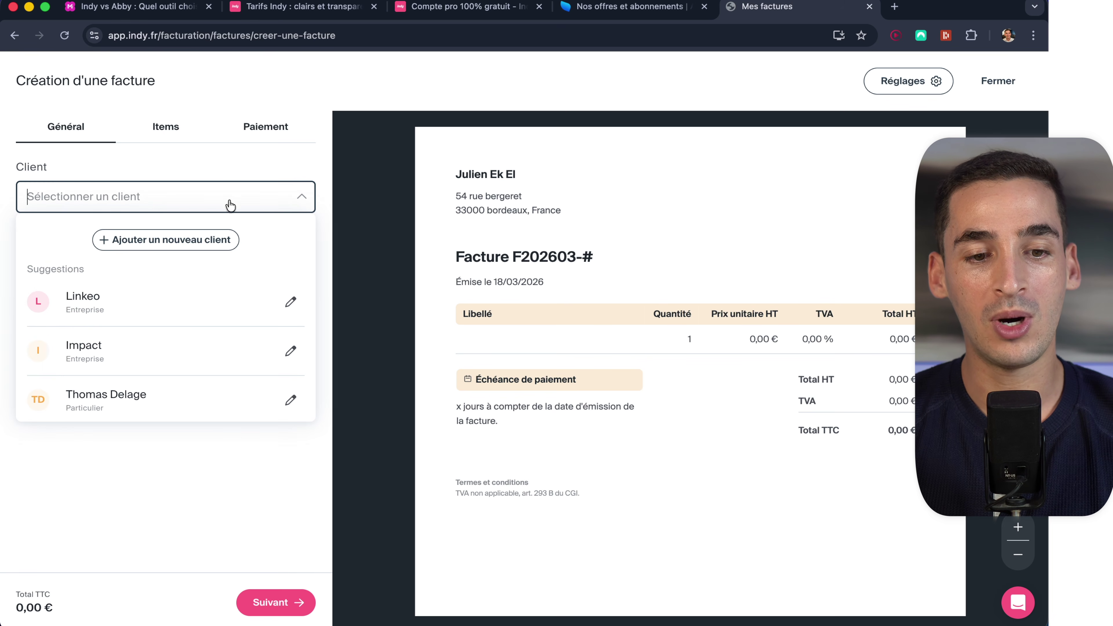
left_click(170, 248)
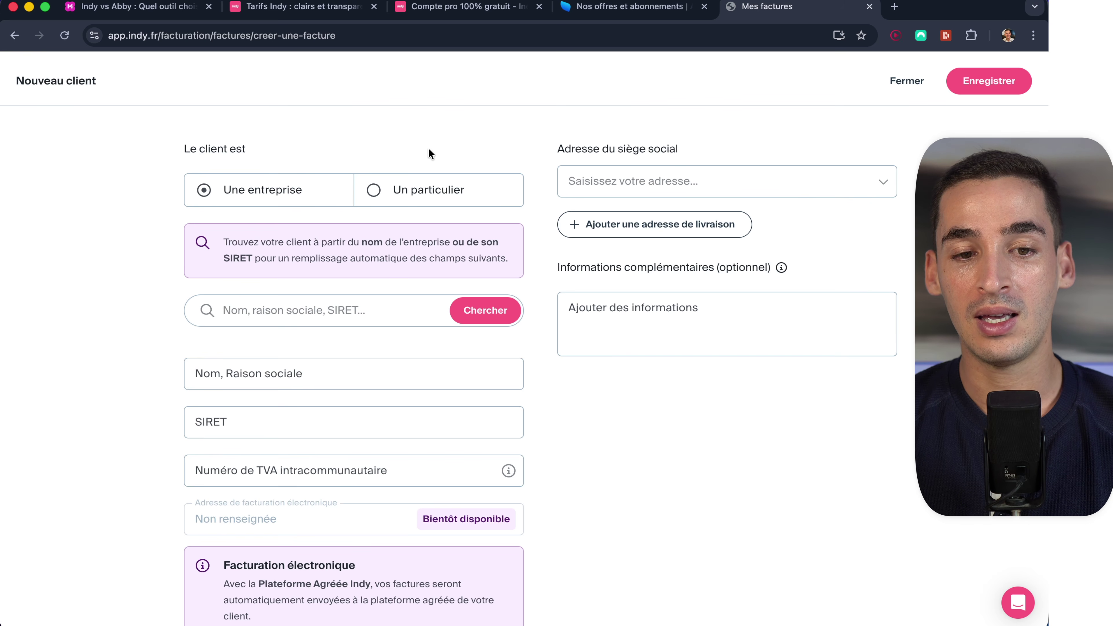
left_click(439, 197)
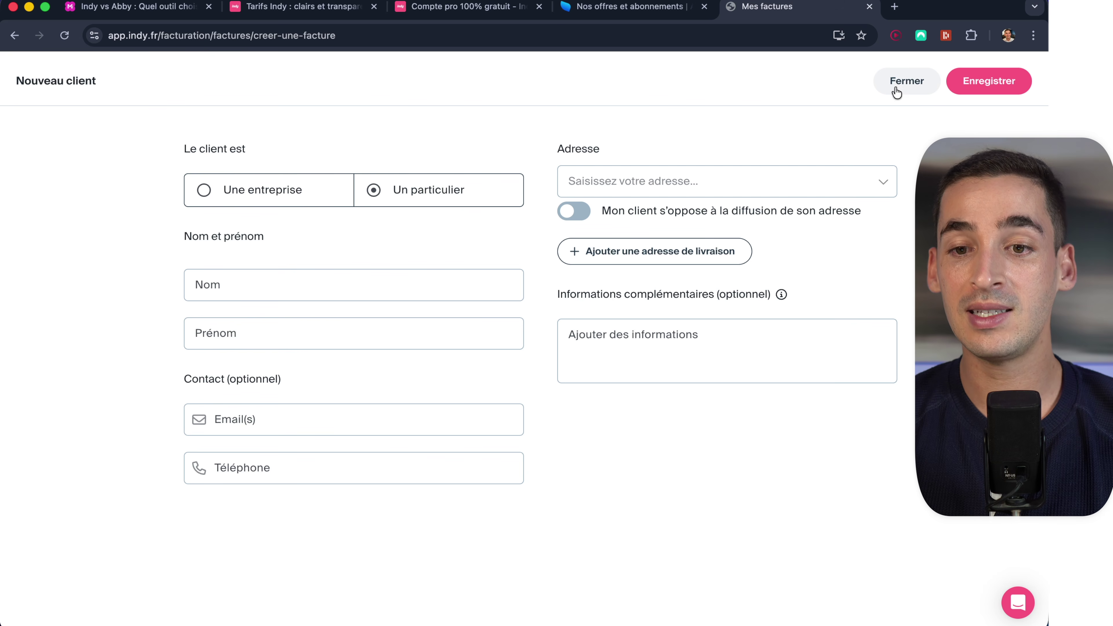
left_click(911, 86)
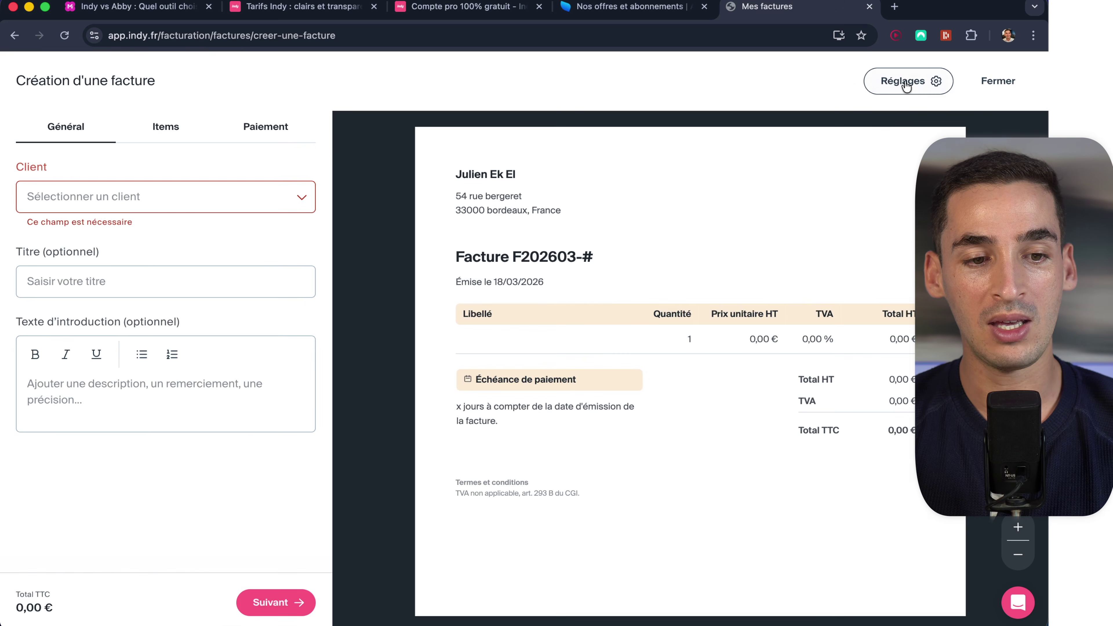
Step: Select the existing company Linkeo as the invoice's client
left_click(304, 188)
left_click(149, 307)
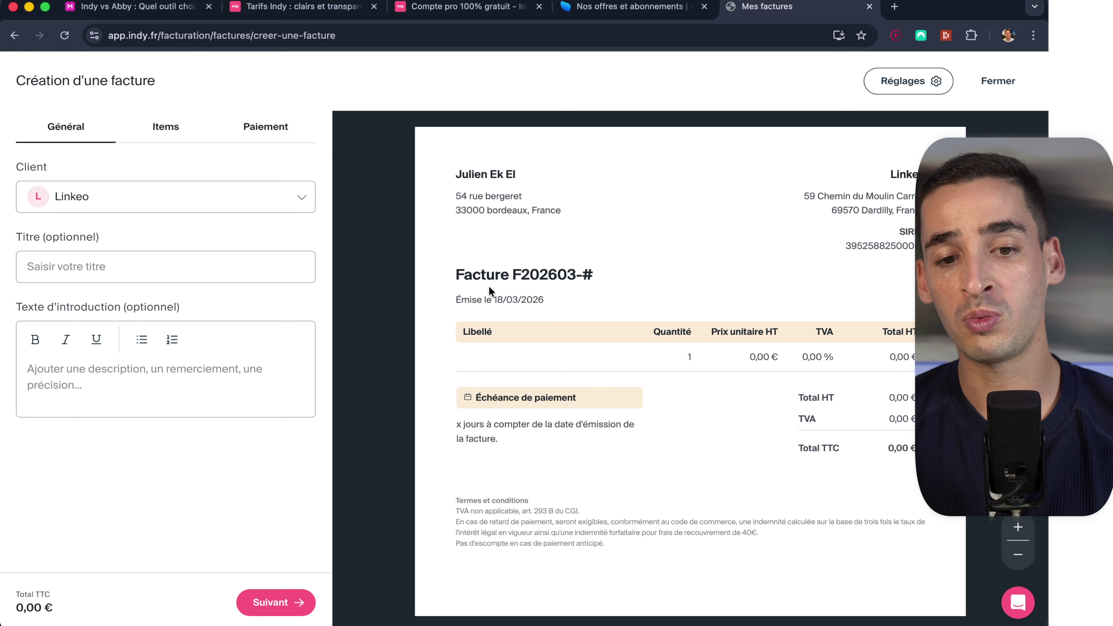
Step: Try the title "ooo" and introduction text "iii" on the invoice, and clear both fields
left_click(100, 261)
type("ooo")
left_click(92, 370)
type("ii")
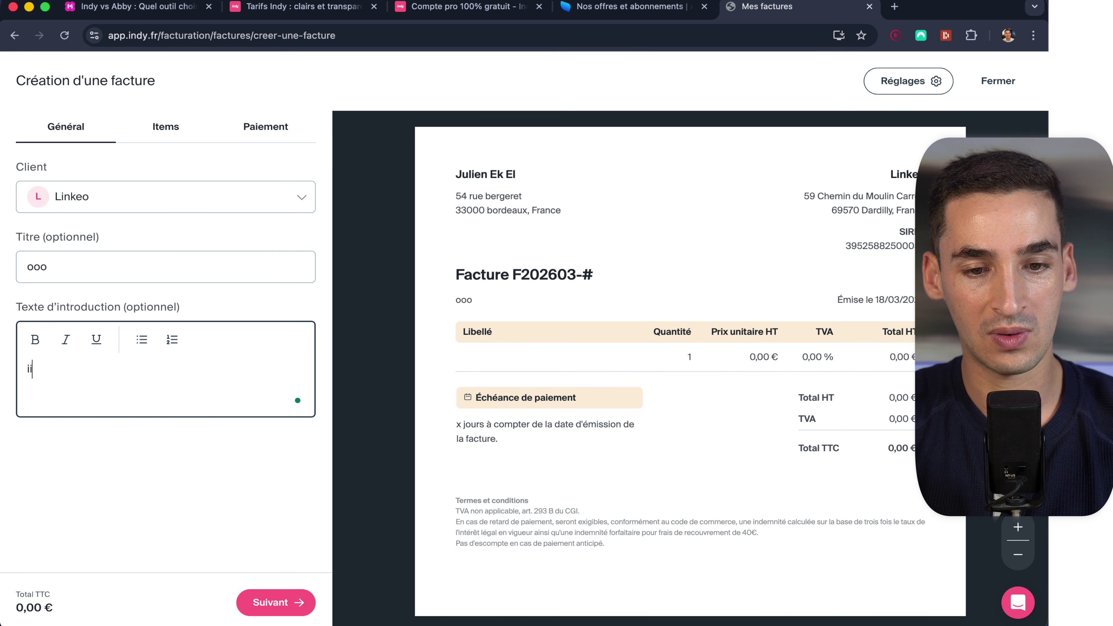
type("i")
key("ctrl+a")
key("BackSpace")
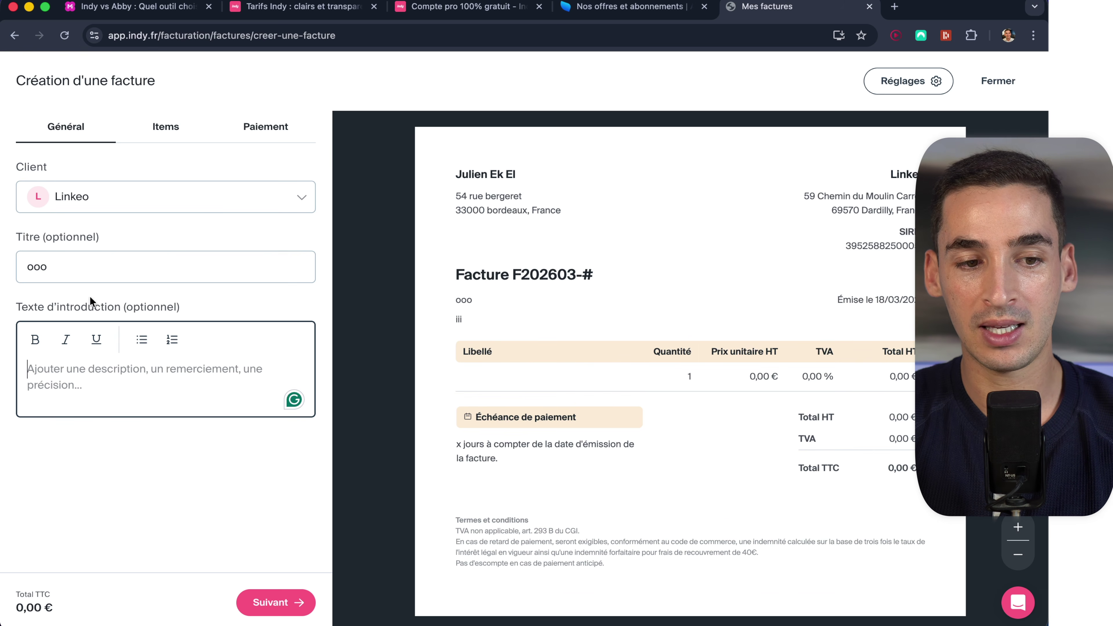
double_click(100, 268)
key("BackSpace")
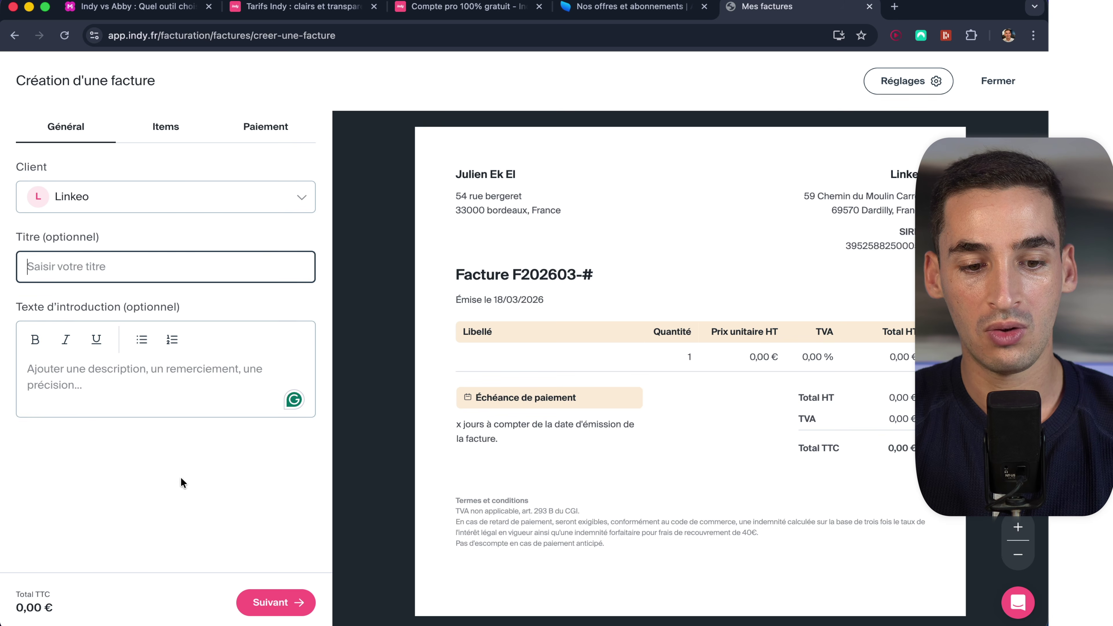
Step: Continue to the invoice items, name the item "Création d'un logo" and set its nature to Prestation de service
left_click(283, 612)
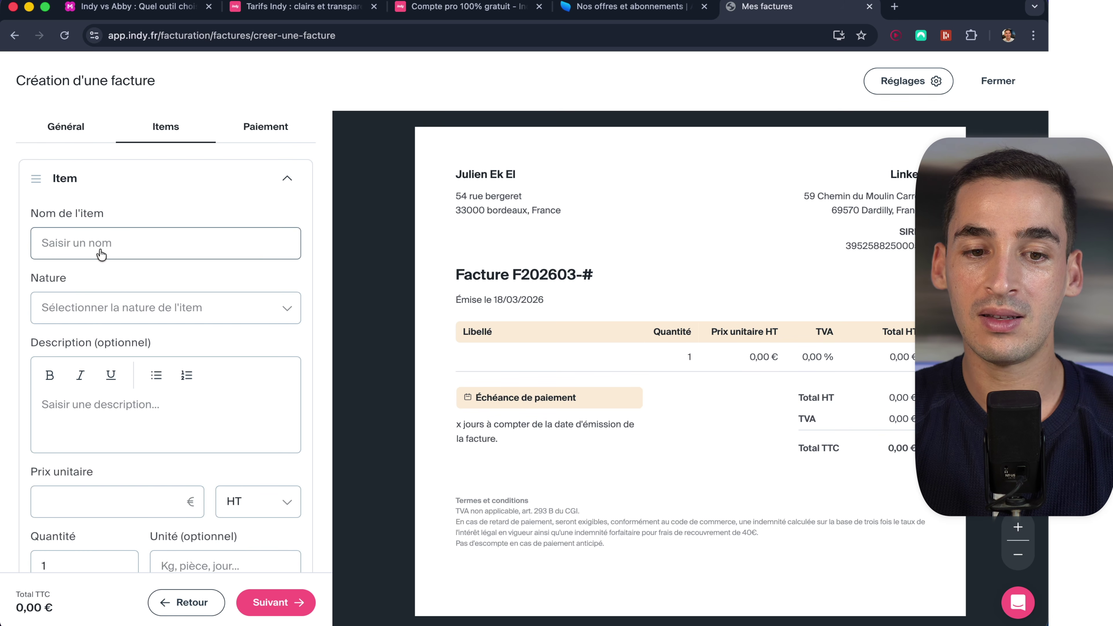
left_click(116, 244)
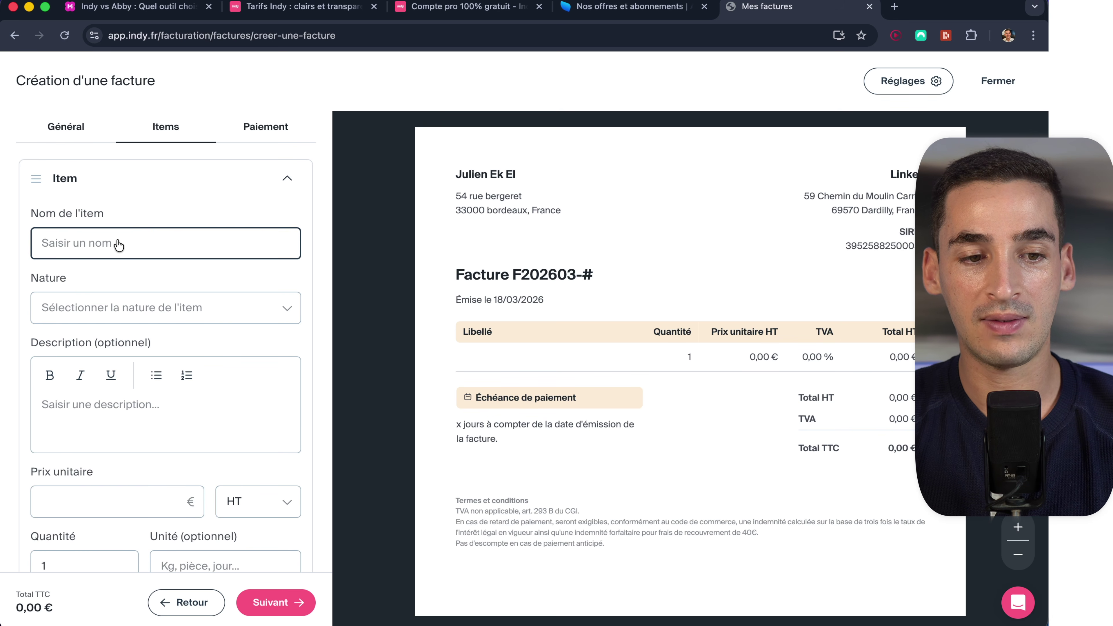
type("Cré")
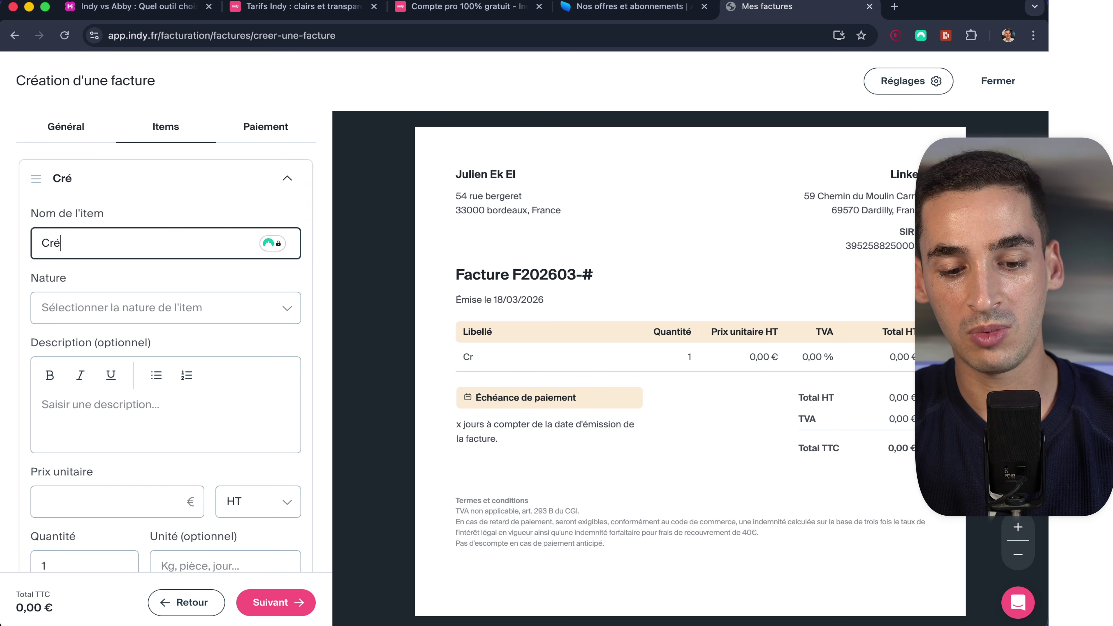
type("ation d'un ")
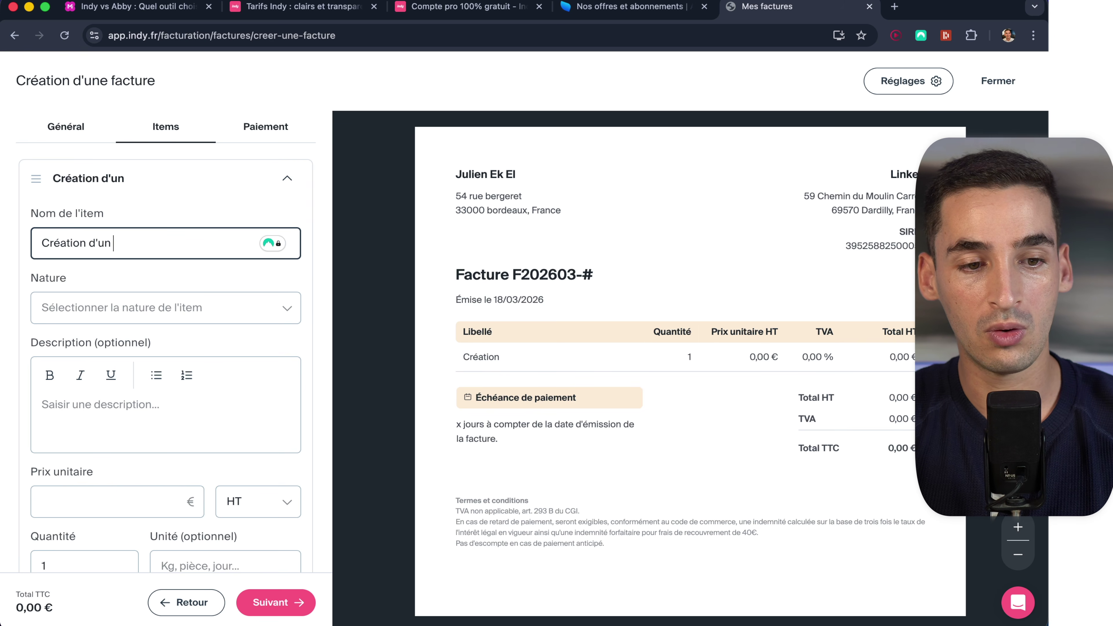
type("logo")
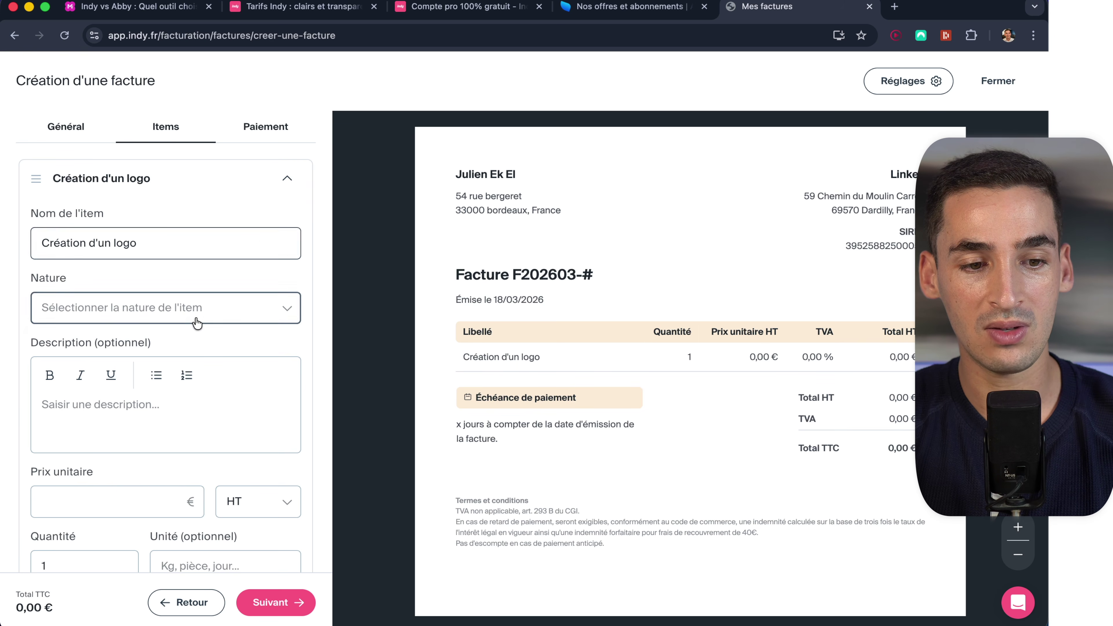
left_click(197, 320)
left_click(202, 353)
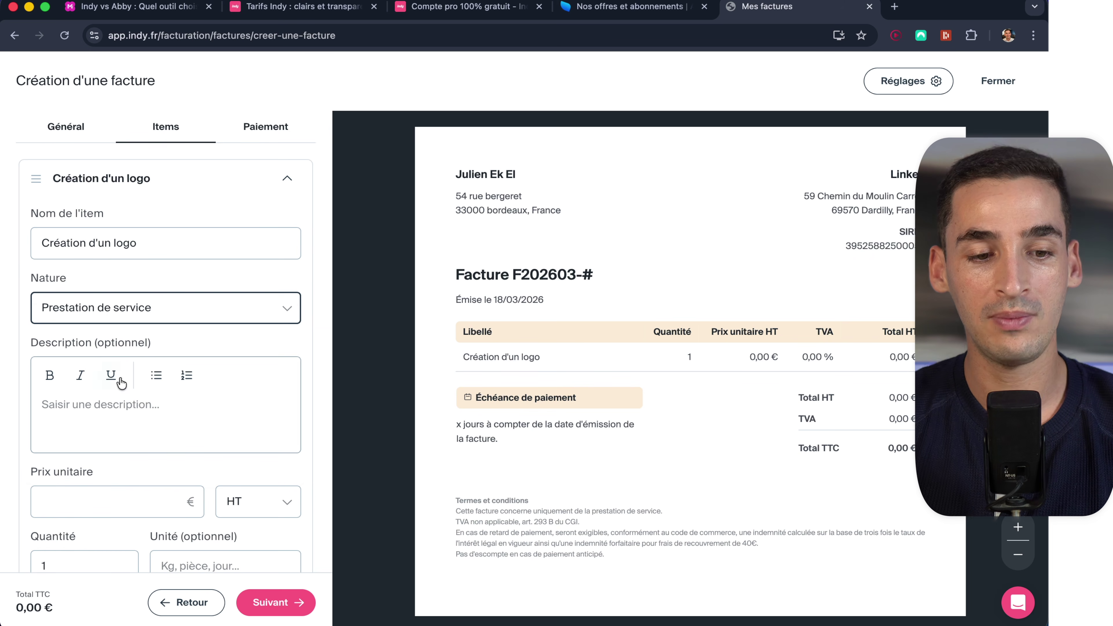
Step: Give the logo item the bulleted description "3 propositions" and a unit price of 240 €
left_click(125, 405)
type("- 3 propo")
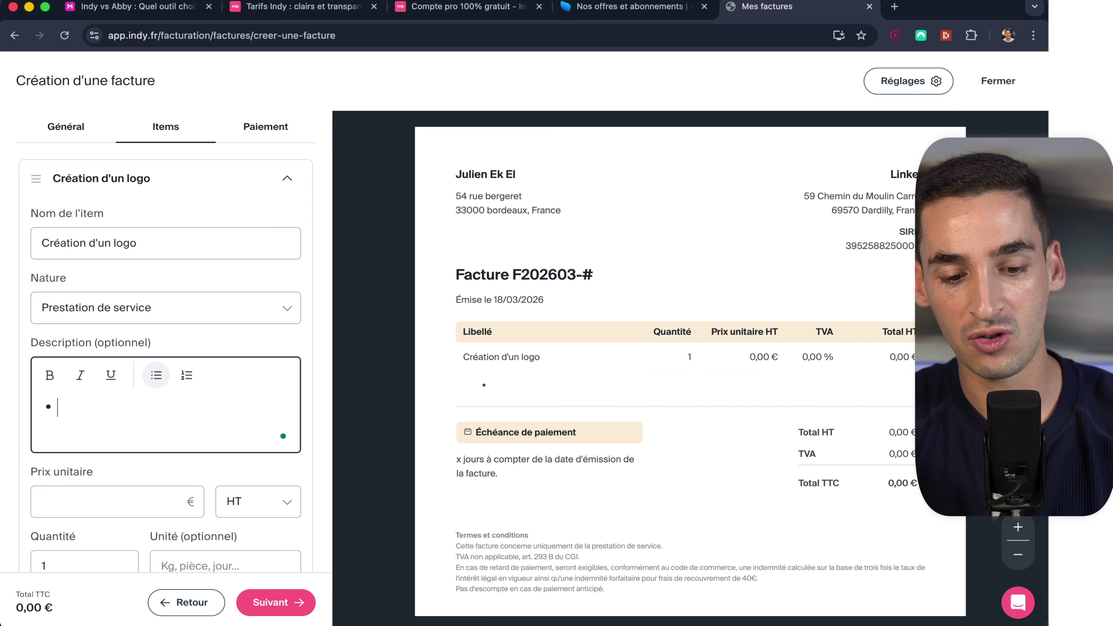
type("sitions")
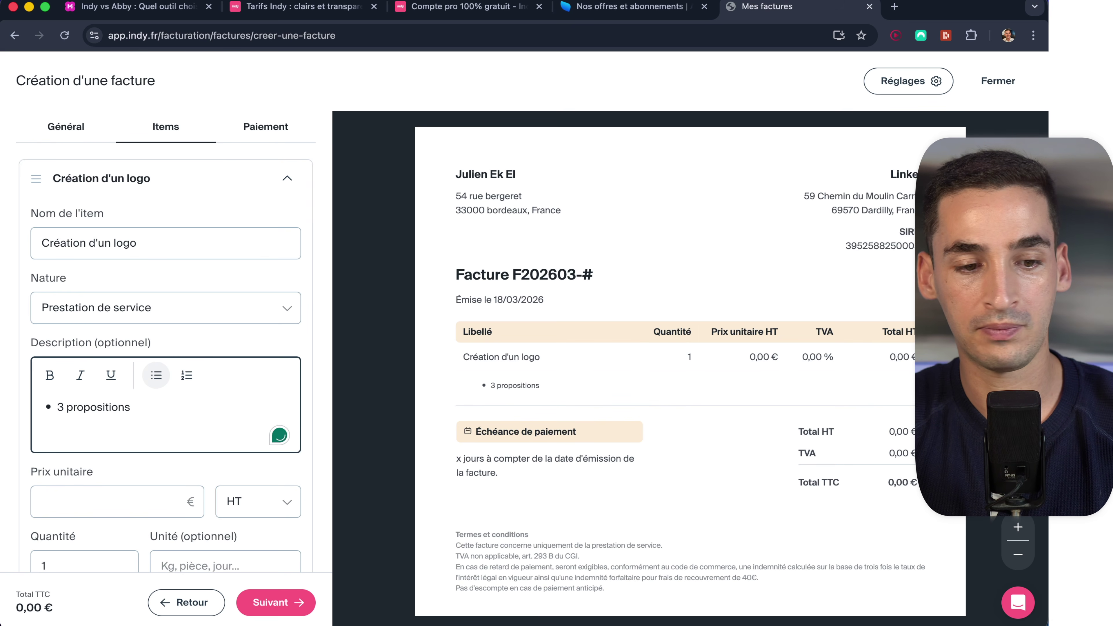
scroll(83, 368, "down", 5)
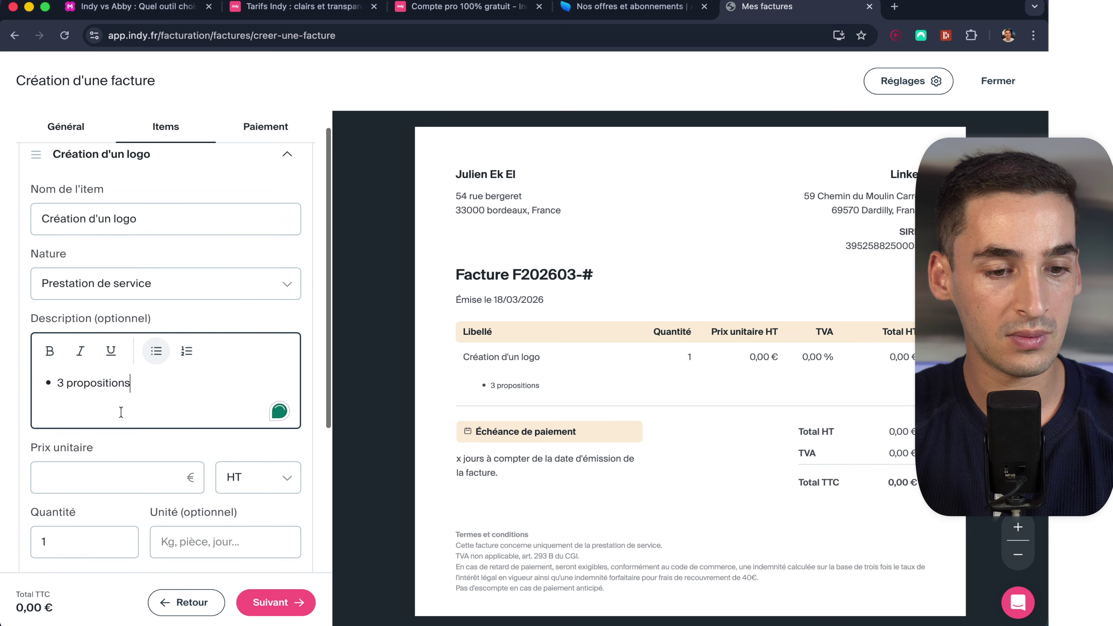
left_click(84, 359)
type("240")
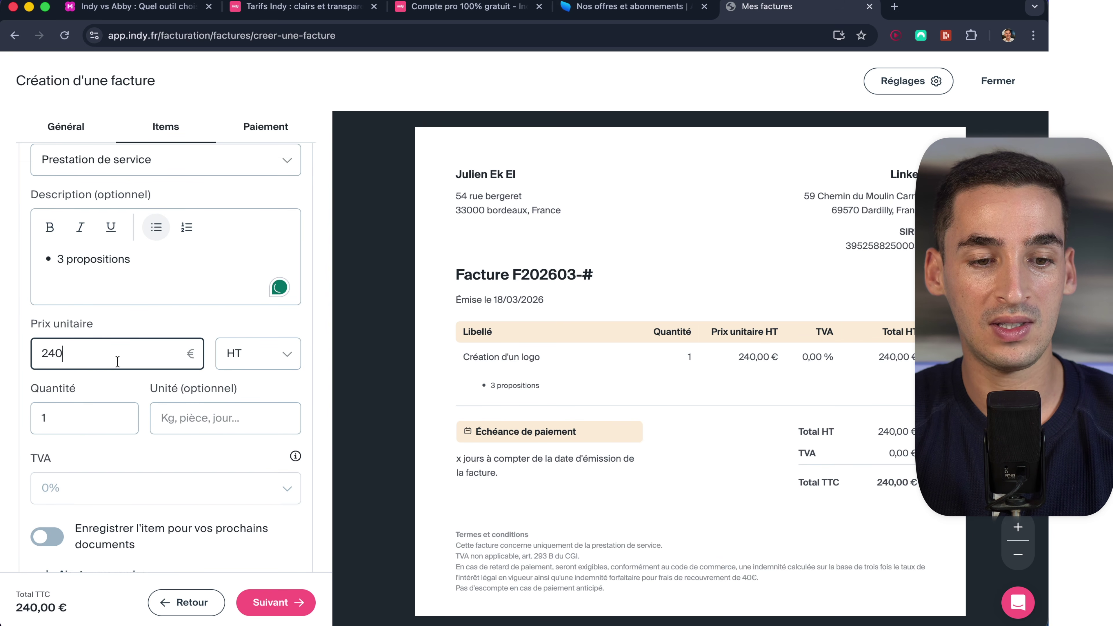
Step: View the HT and TTC price options for the logo item and close the list without changing it
left_click(270, 367)
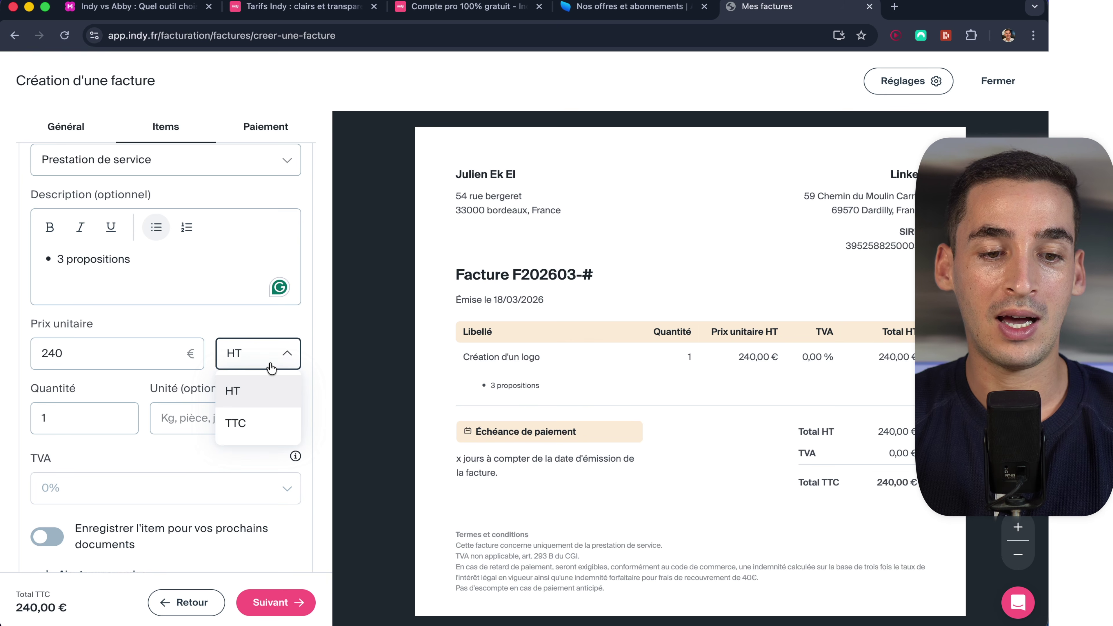
left_click(270, 400)
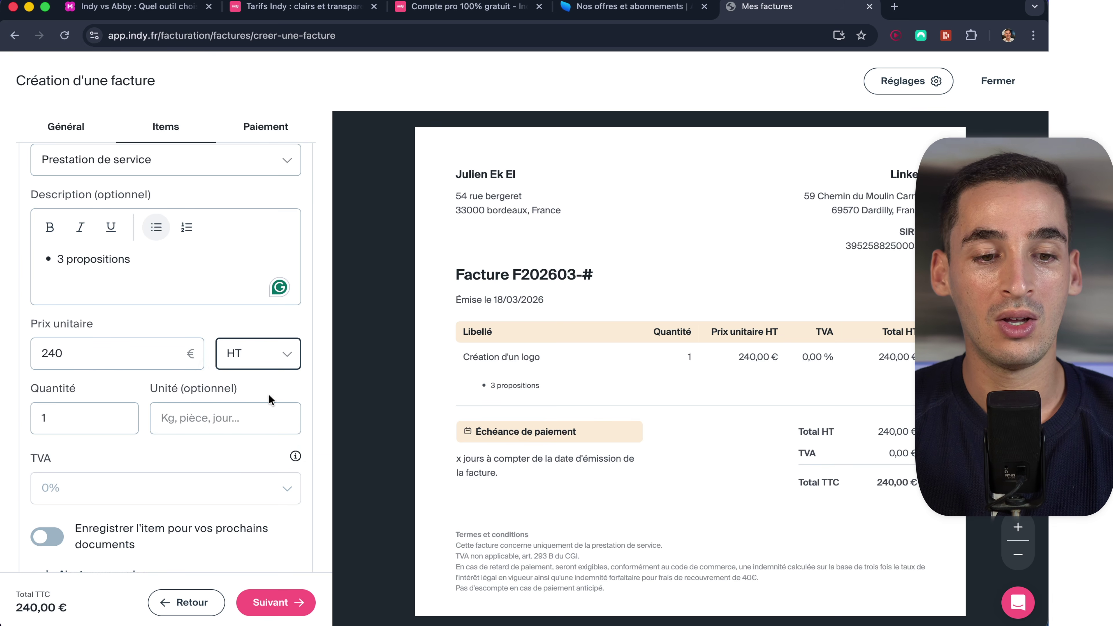
Step: Add a second blank item to the invoice and delete it
scroll(82, 467, "down", 3)
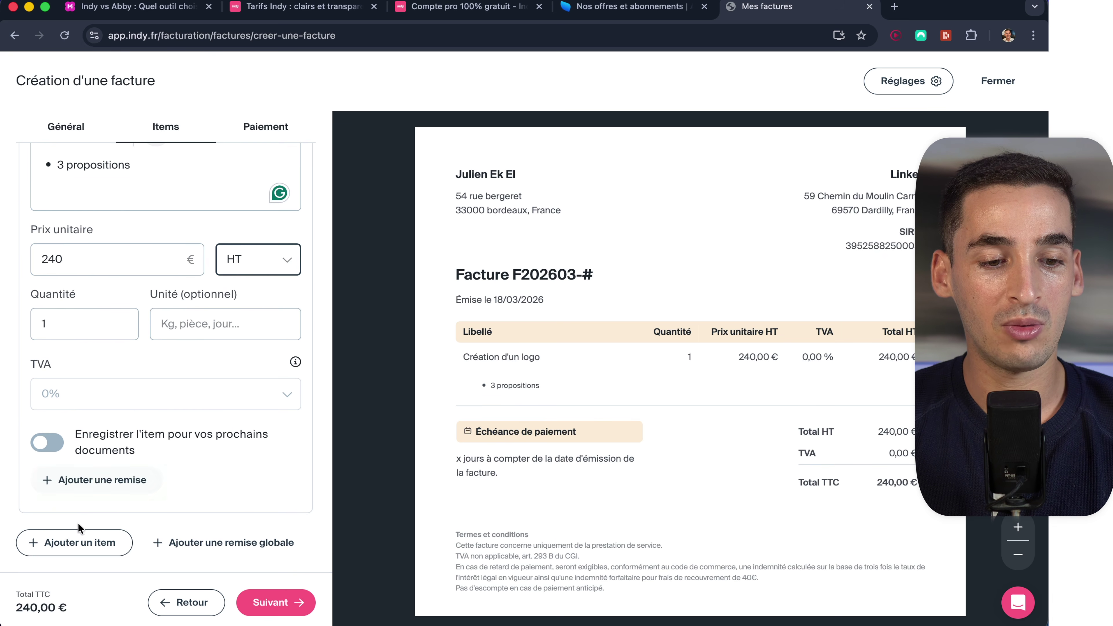
left_click(72, 543)
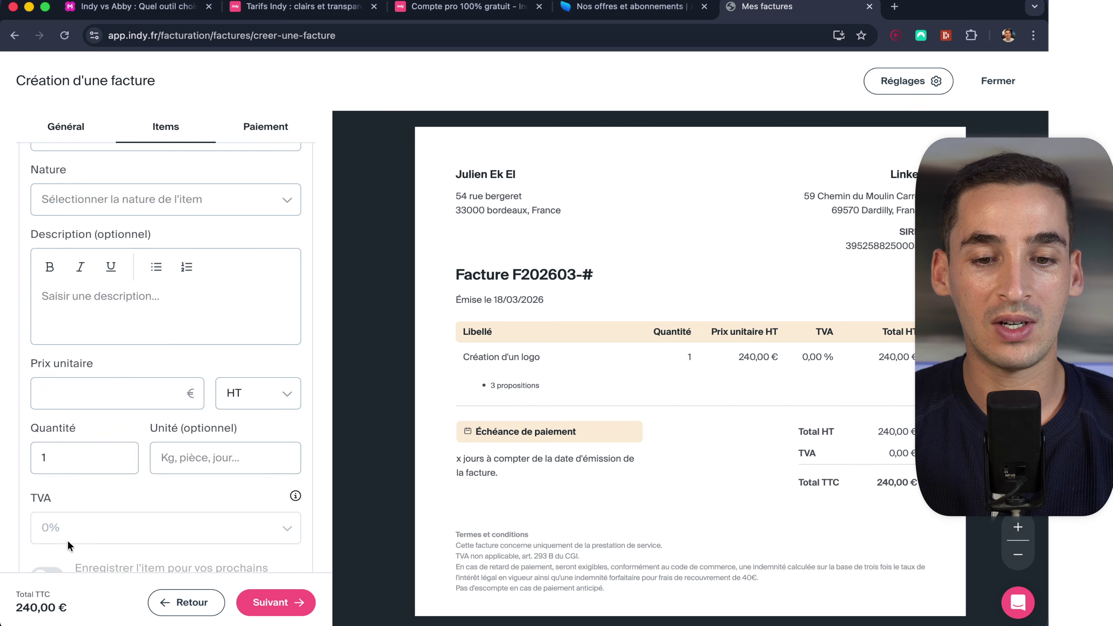
scroll(201, 413, "down", 2)
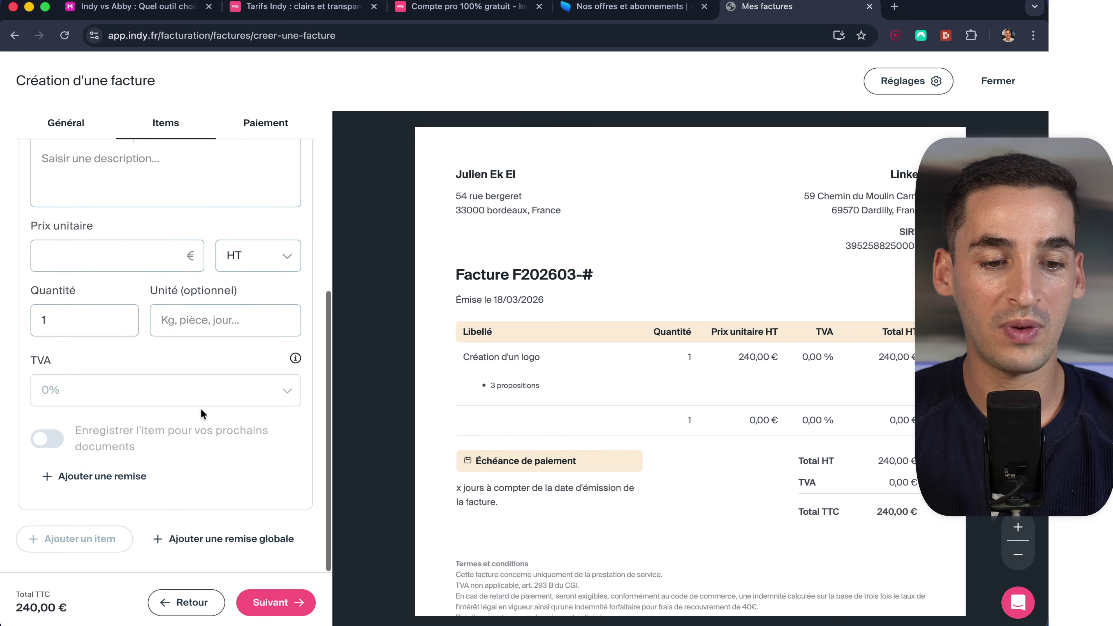
scroll(223, 495, "up", 7)
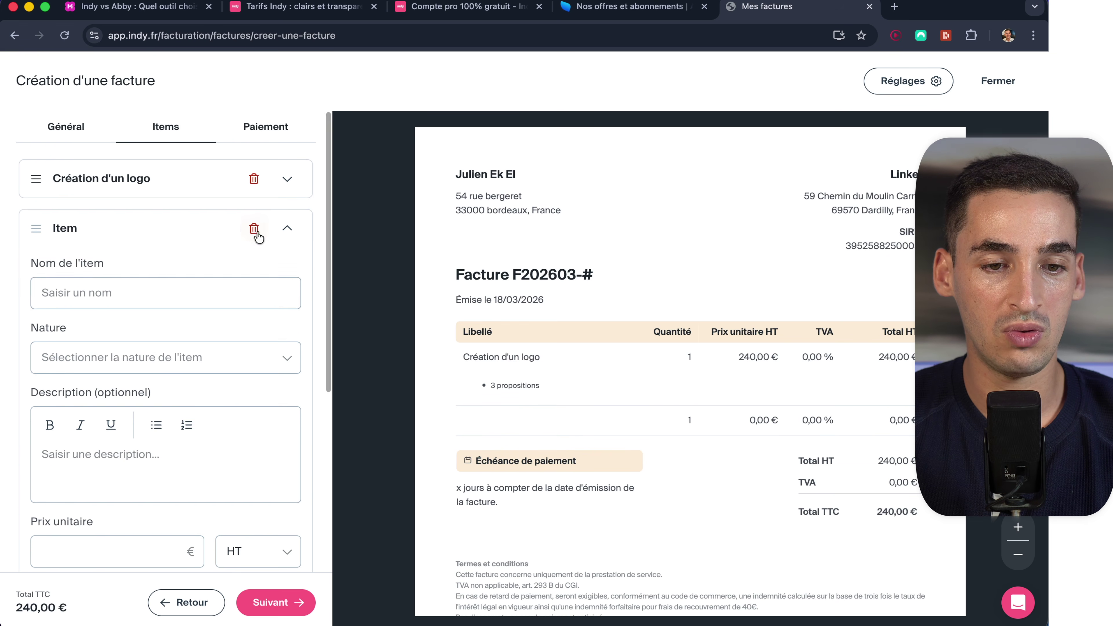
left_click(253, 230)
Step: Continue to the invoice's payment settings and review the payment deadline options and the terms and conditions text
left_click(277, 602)
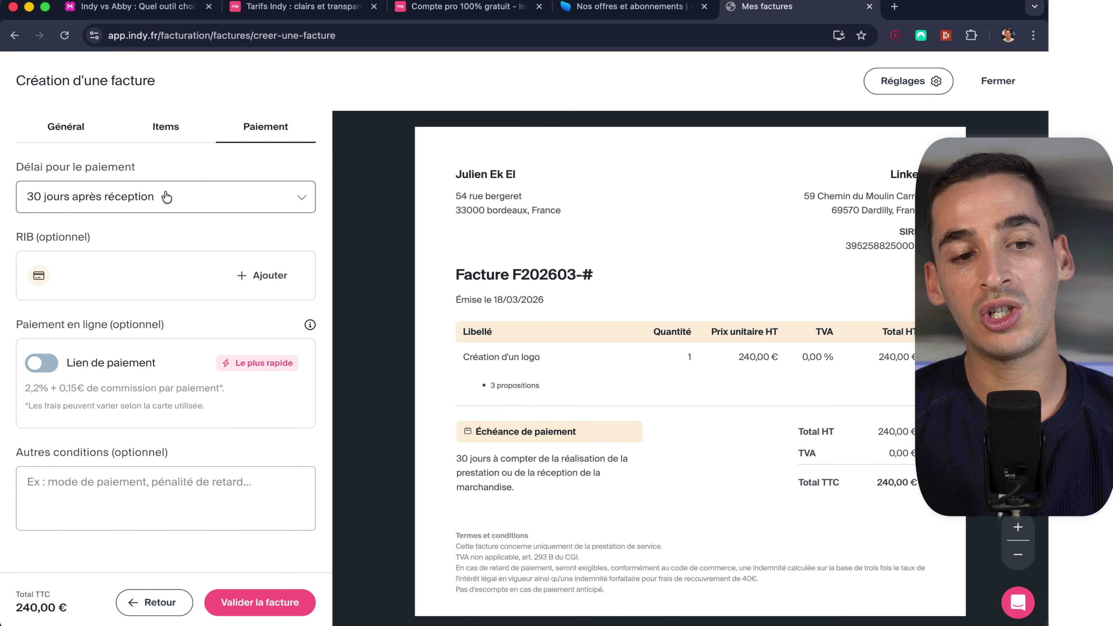
left_click(192, 204)
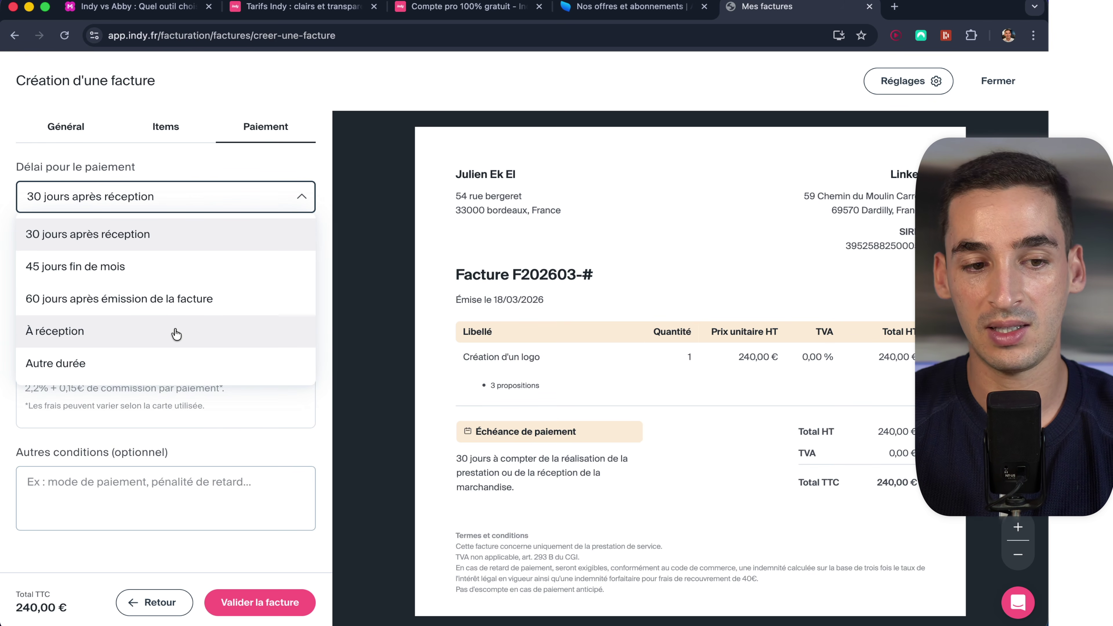
left_click(177, 164)
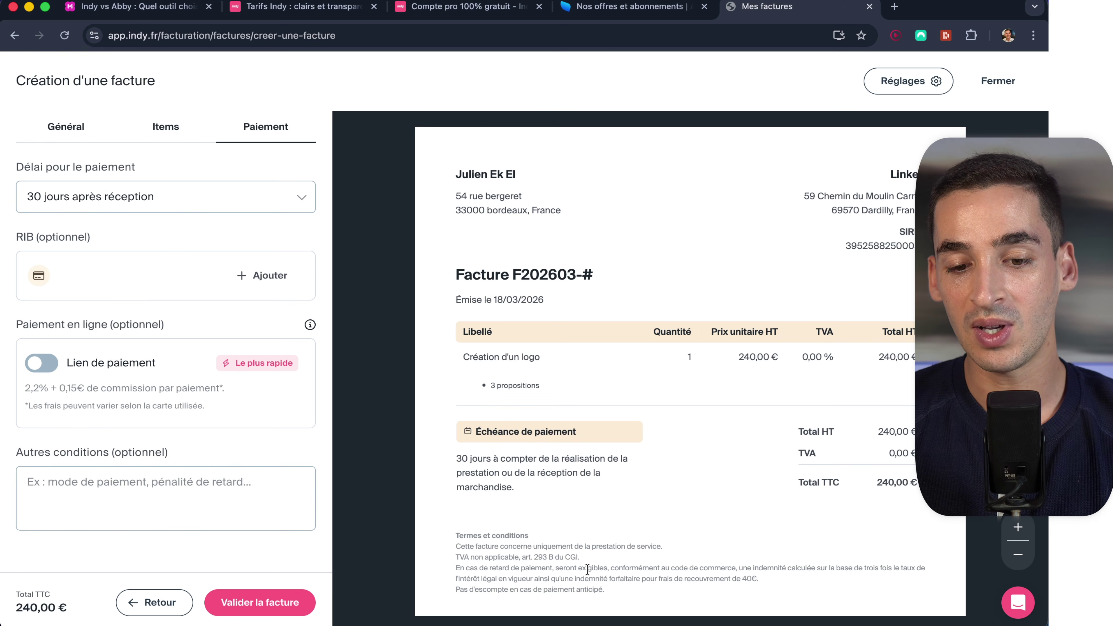
left_click_drag(624, 592, 453, 552)
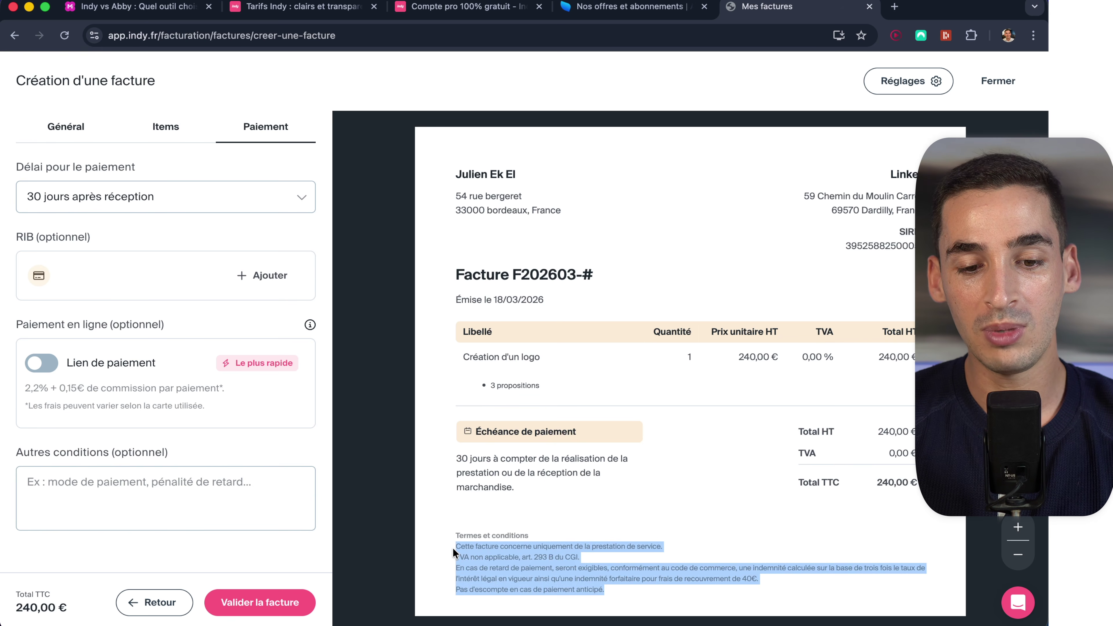
left_click(452, 553)
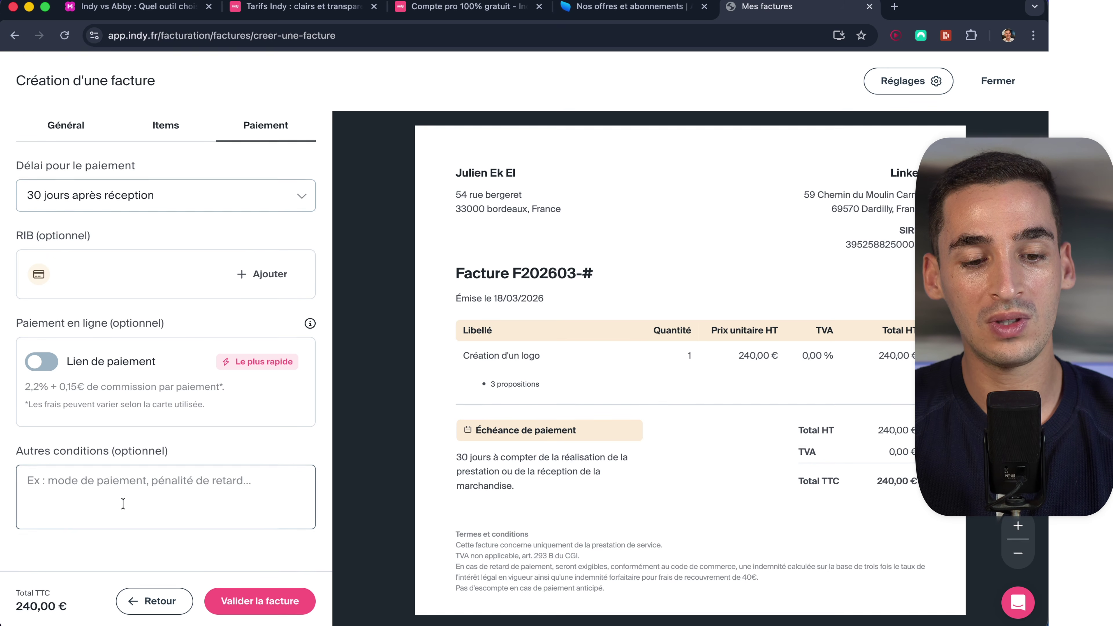
Step: Open the invoice's validation summary, dismiss it without validating, and close the invoice without saving
left_click(262, 602)
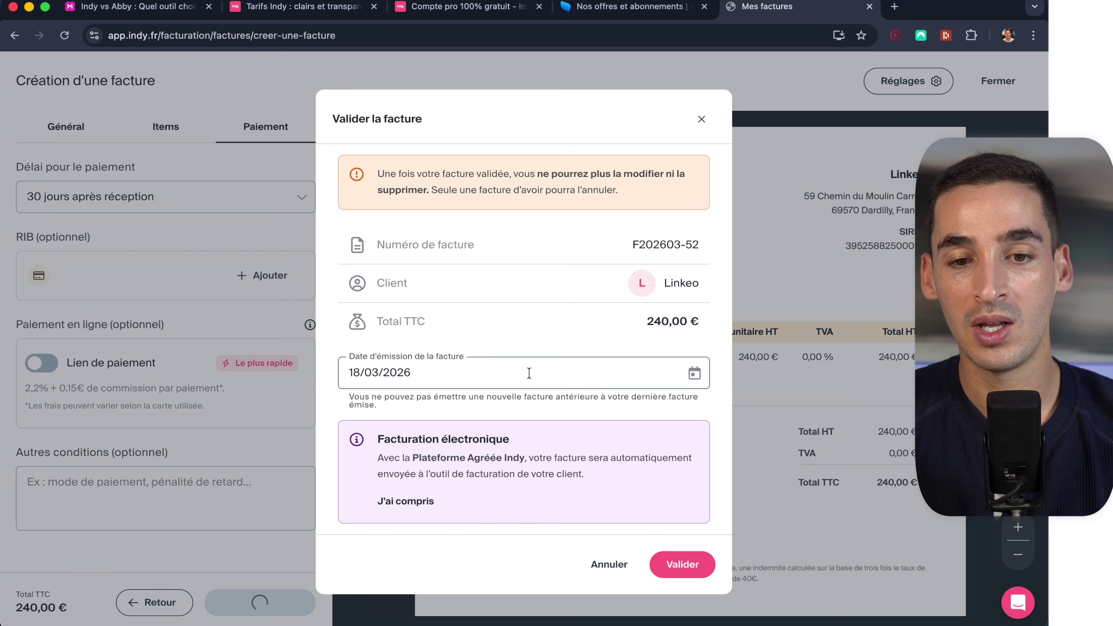
left_click(701, 119)
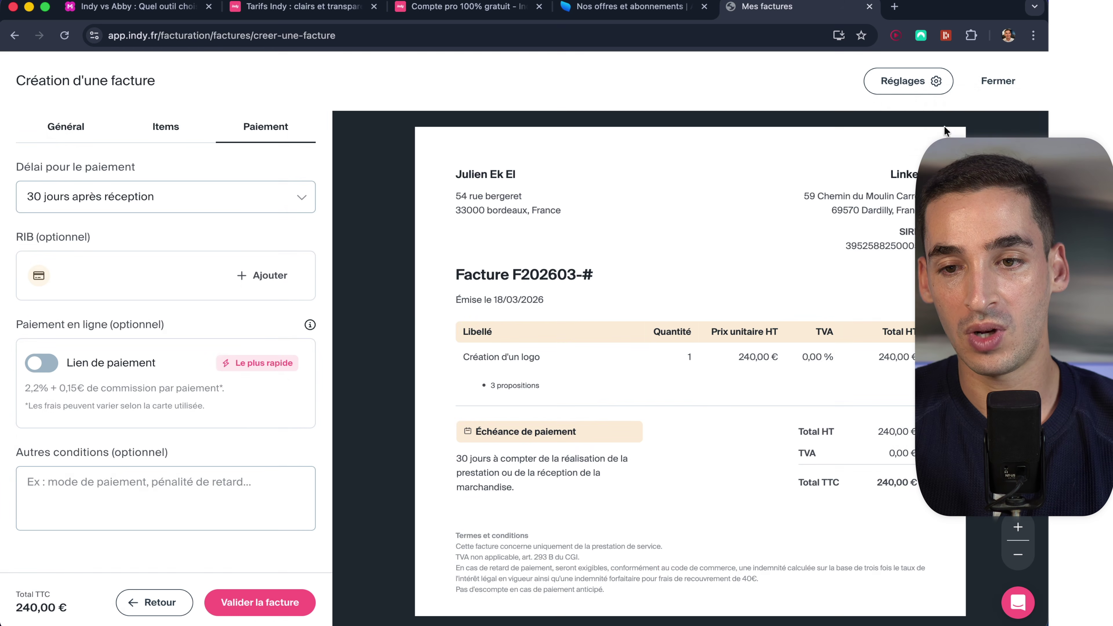
left_click(998, 81)
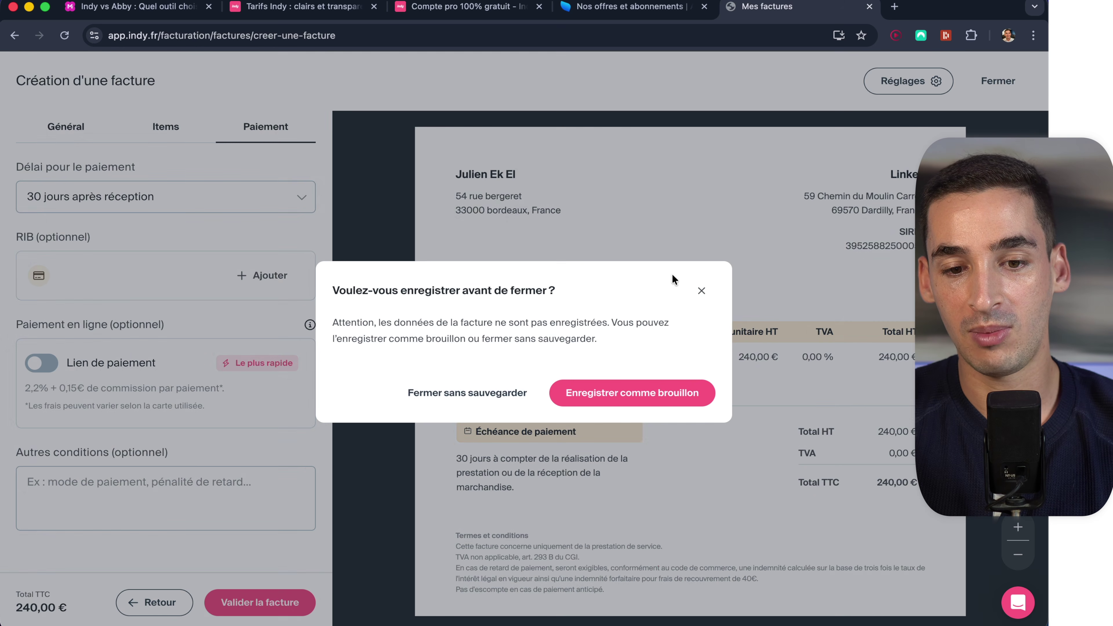
left_click(444, 393)
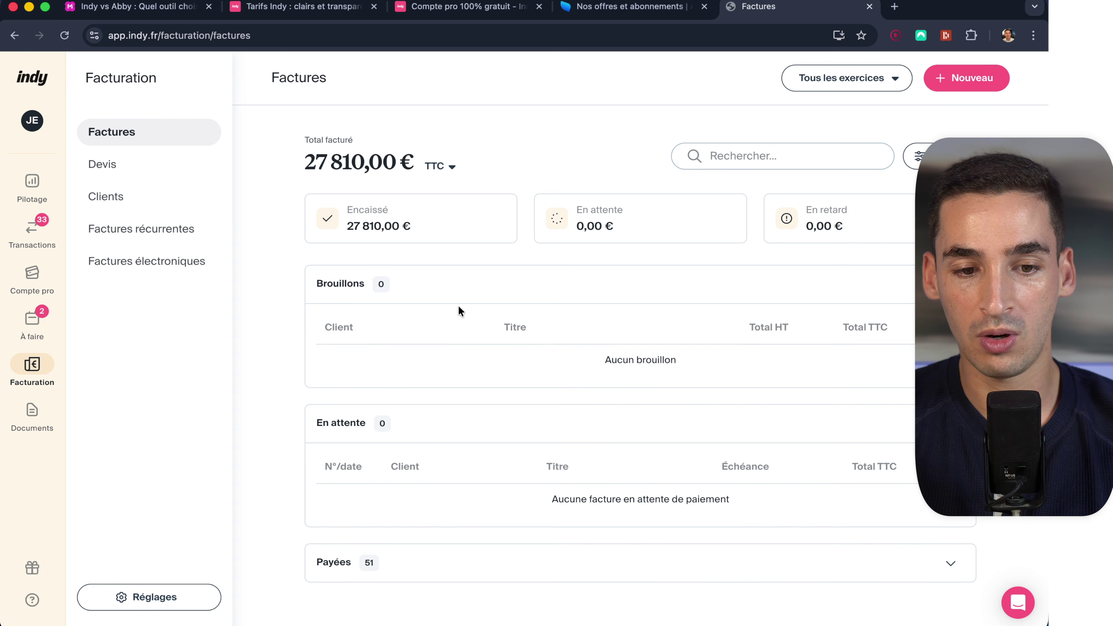
Step: Switch to the MindMeister comparison map and expand Indy's advantages 7, 8 and 9
left_click(149, 6)
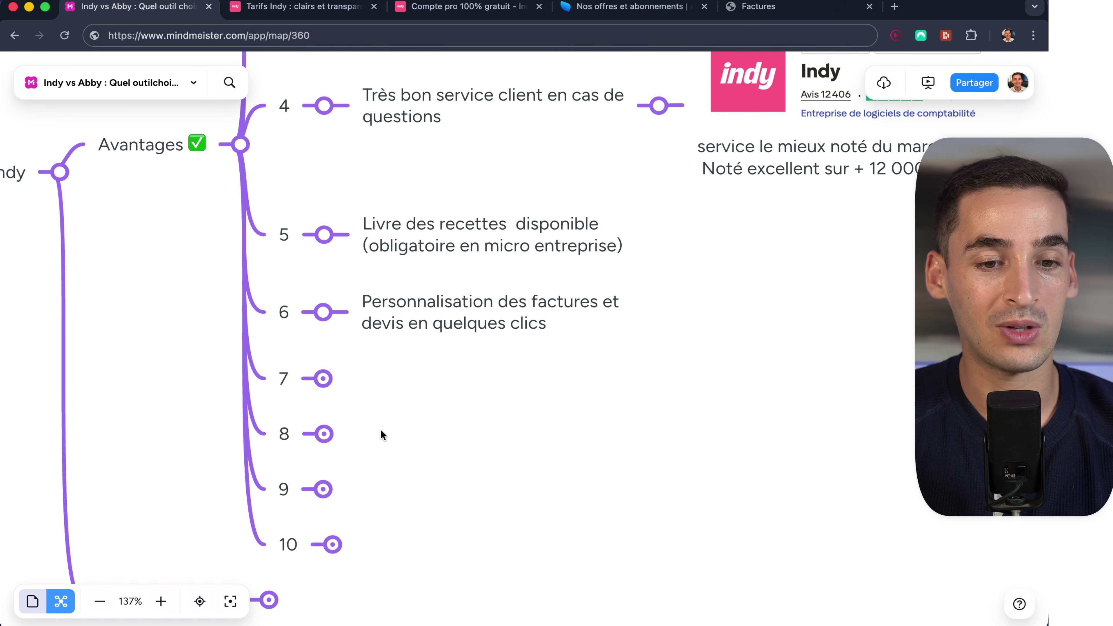
left_click(323, 378)
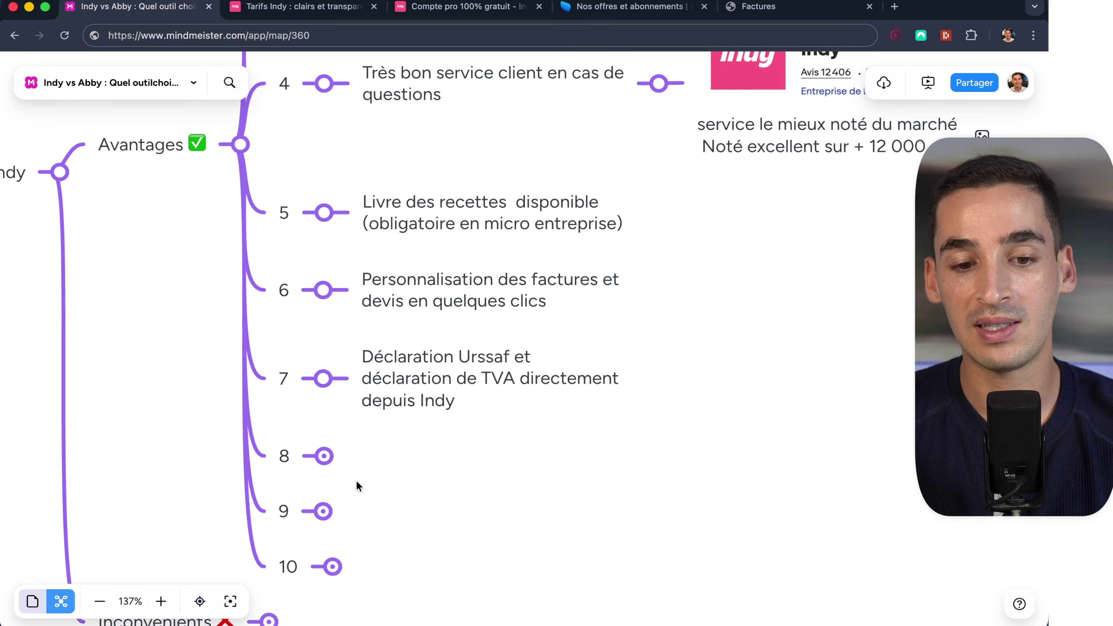
left_click(324, 456)
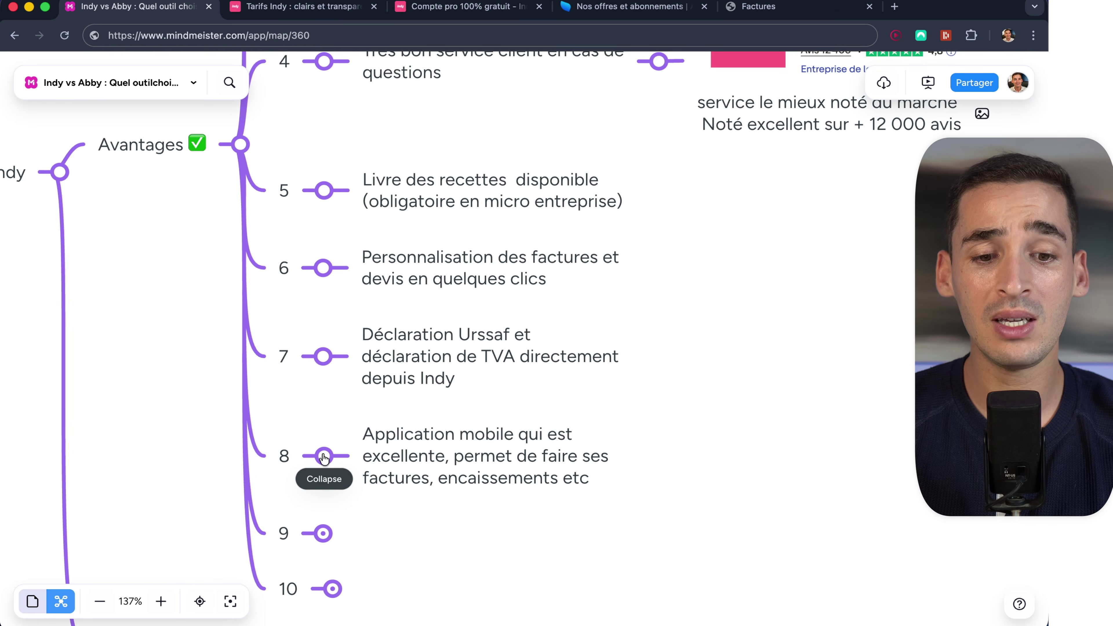
scroll(323, 456, "down", 3)
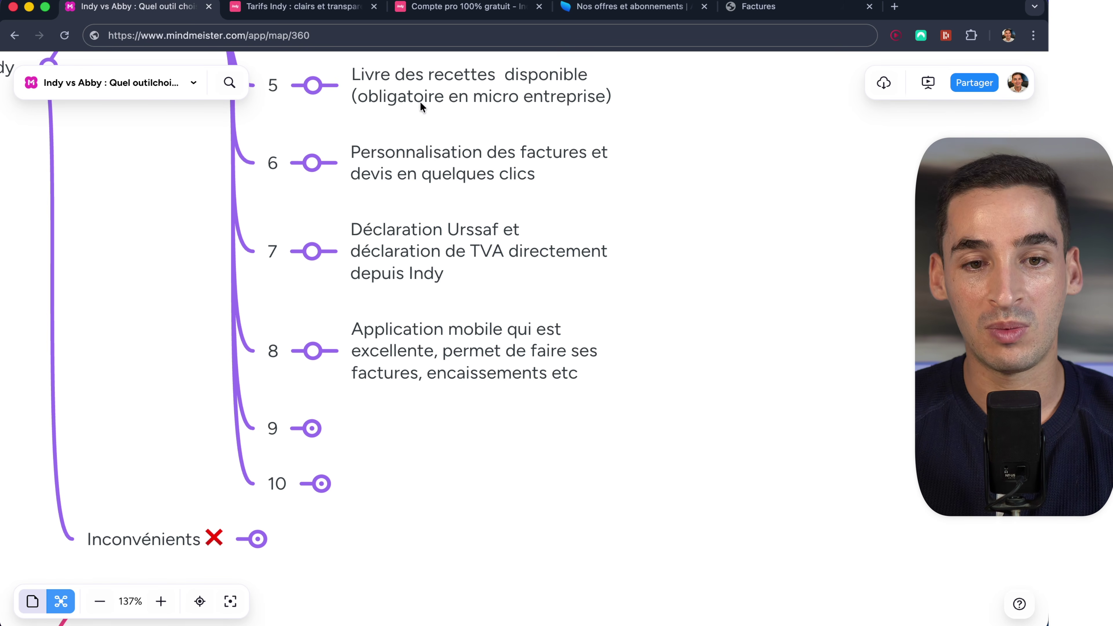
Step: Look over Indy's invoices page and its free business account page, checking back on the comparison map in between
left_click(760, 9)
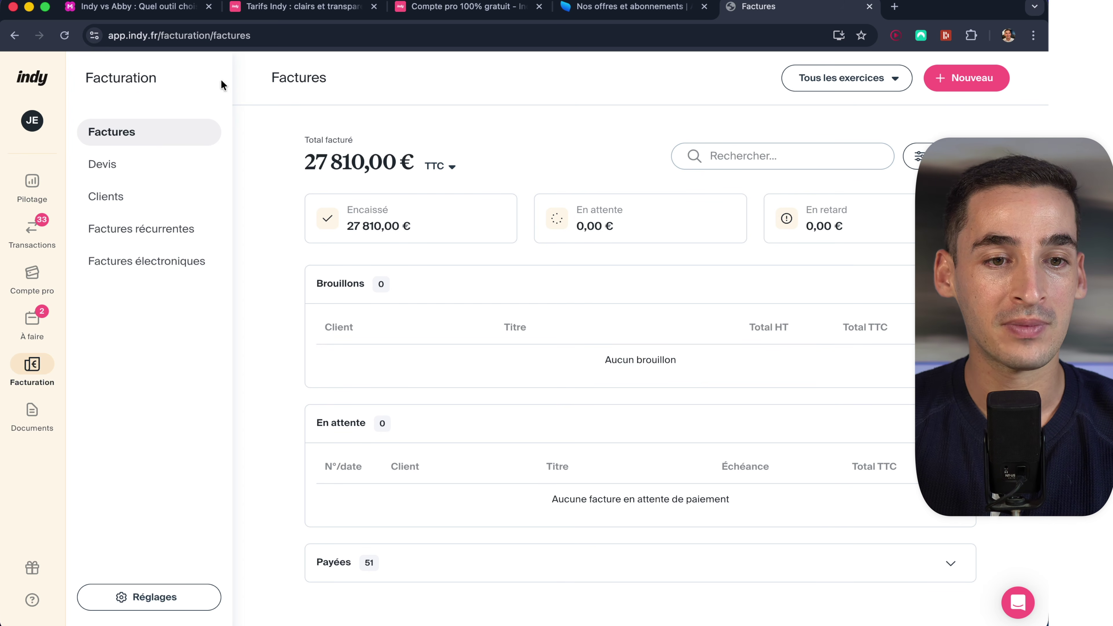
left_click(140, 6)
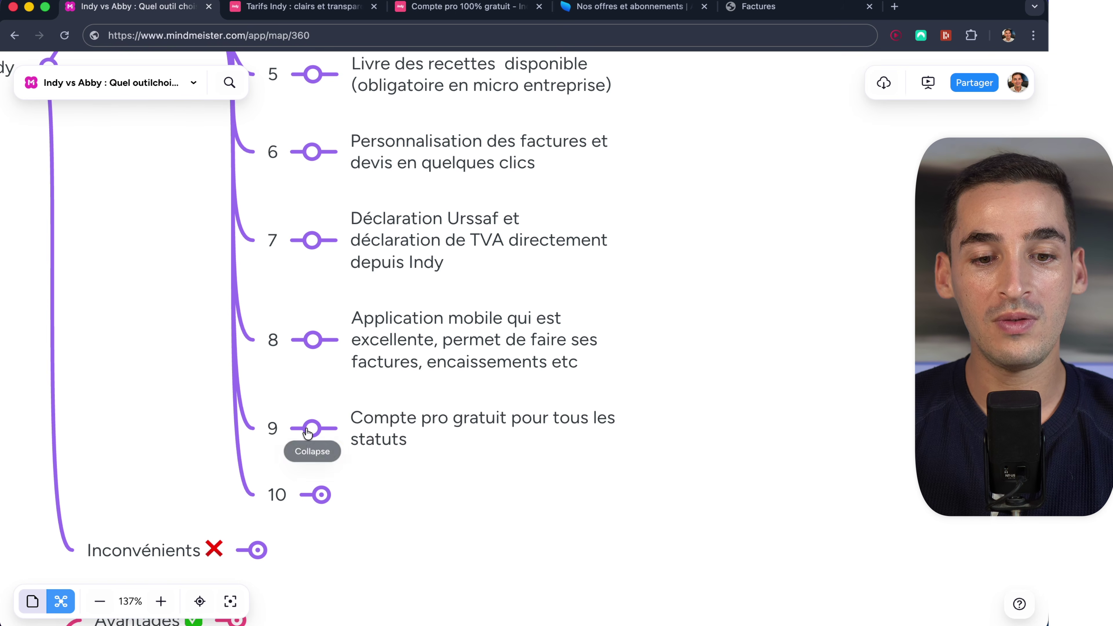
scroll(306, 430, "down", 3)
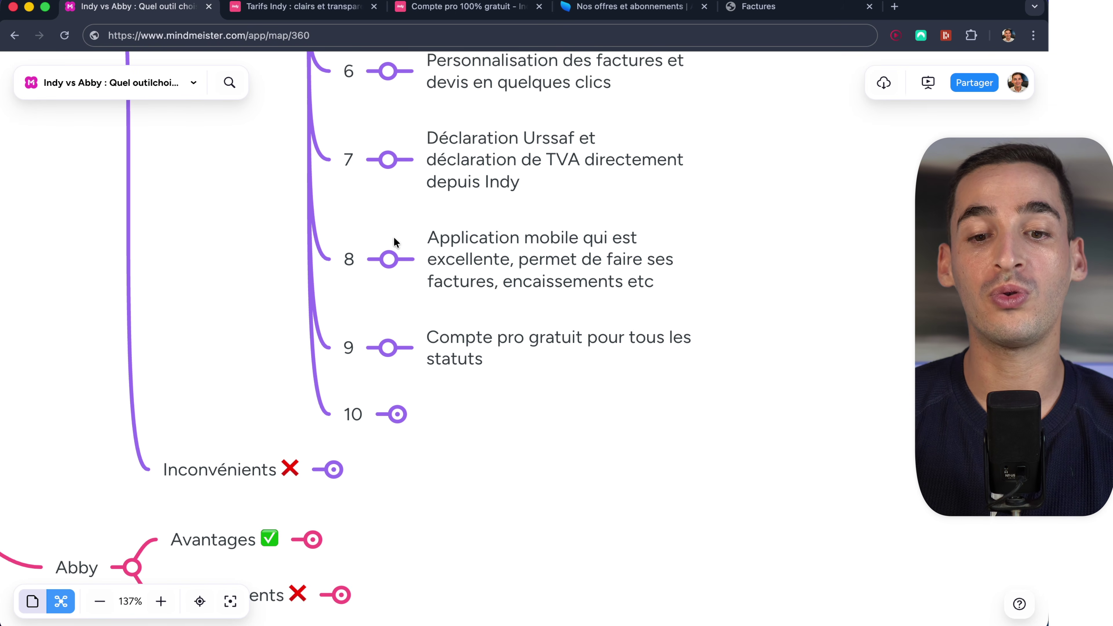
scroll(418, 330, "left", 2)
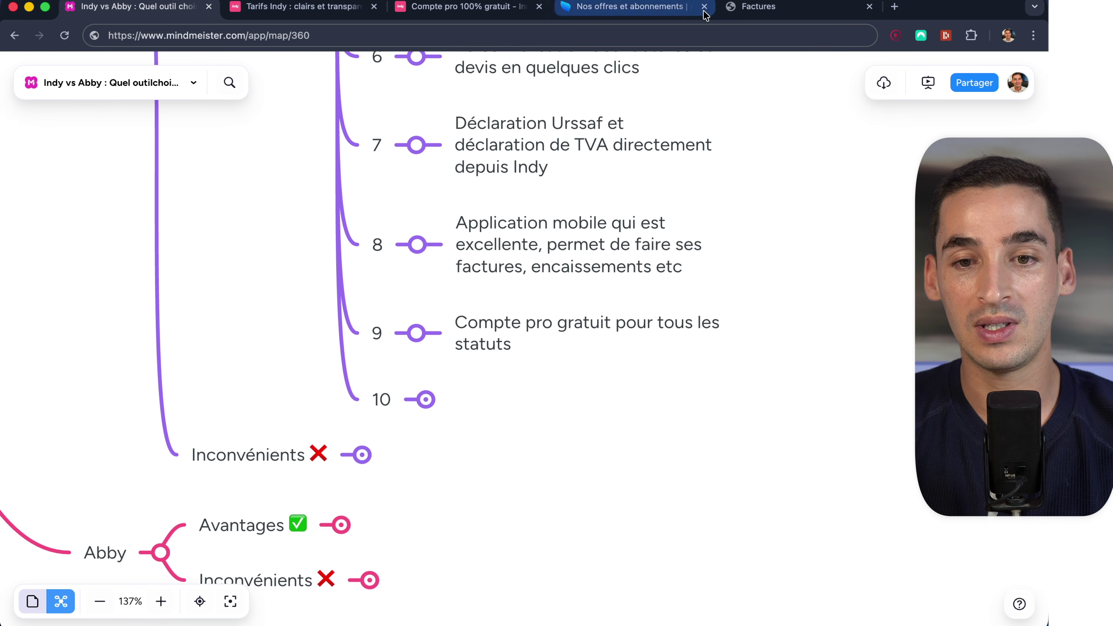
left_click(755, 8)
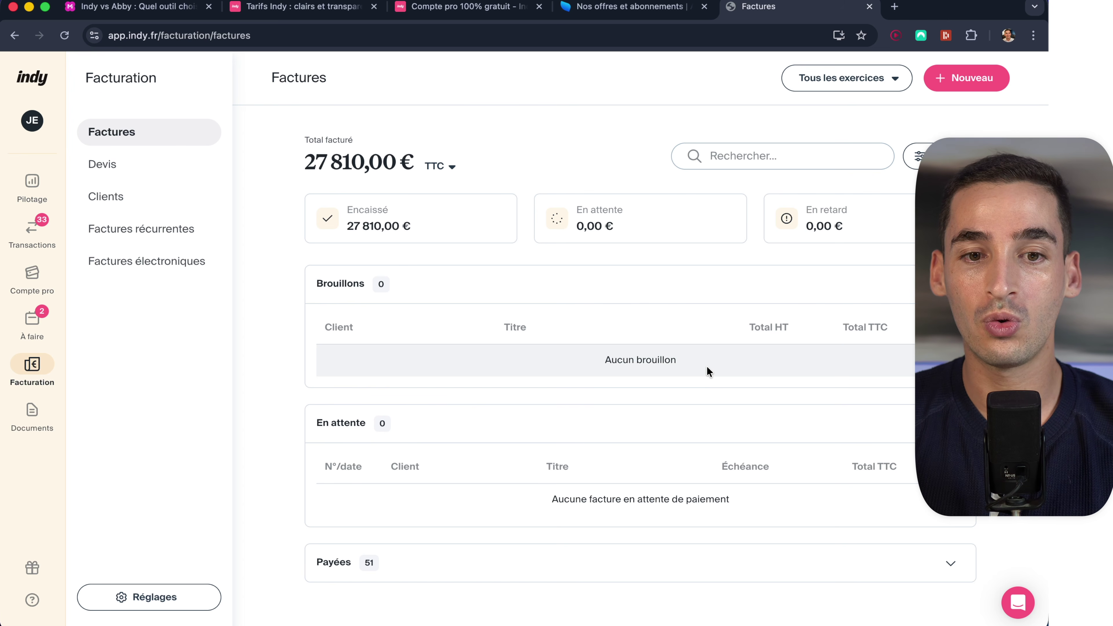
left_click(482, 9)
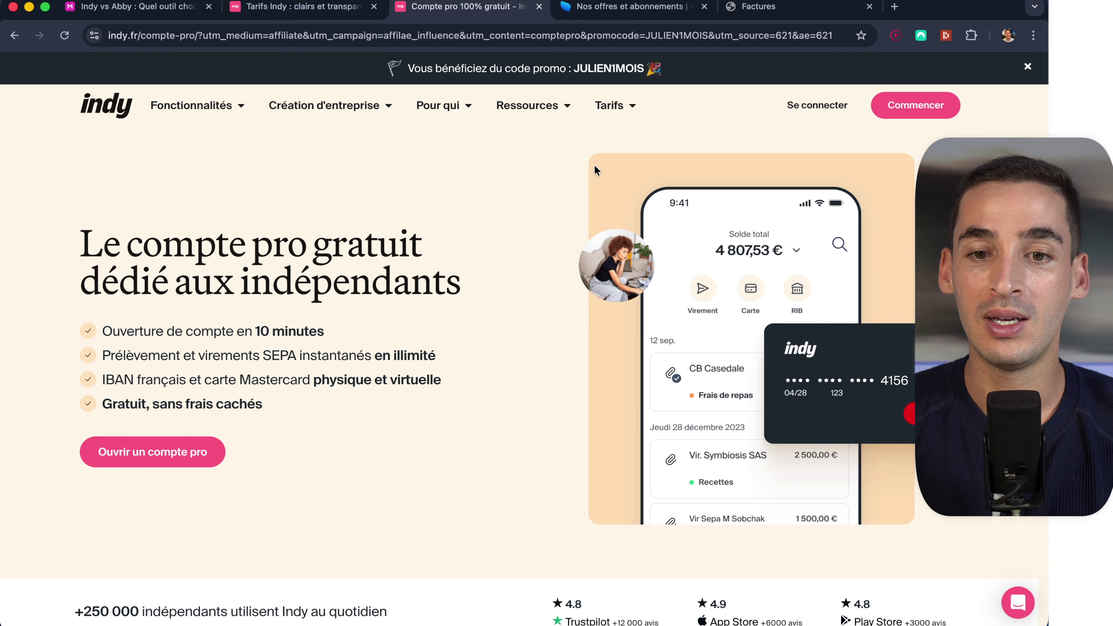
left_click(772, 8)
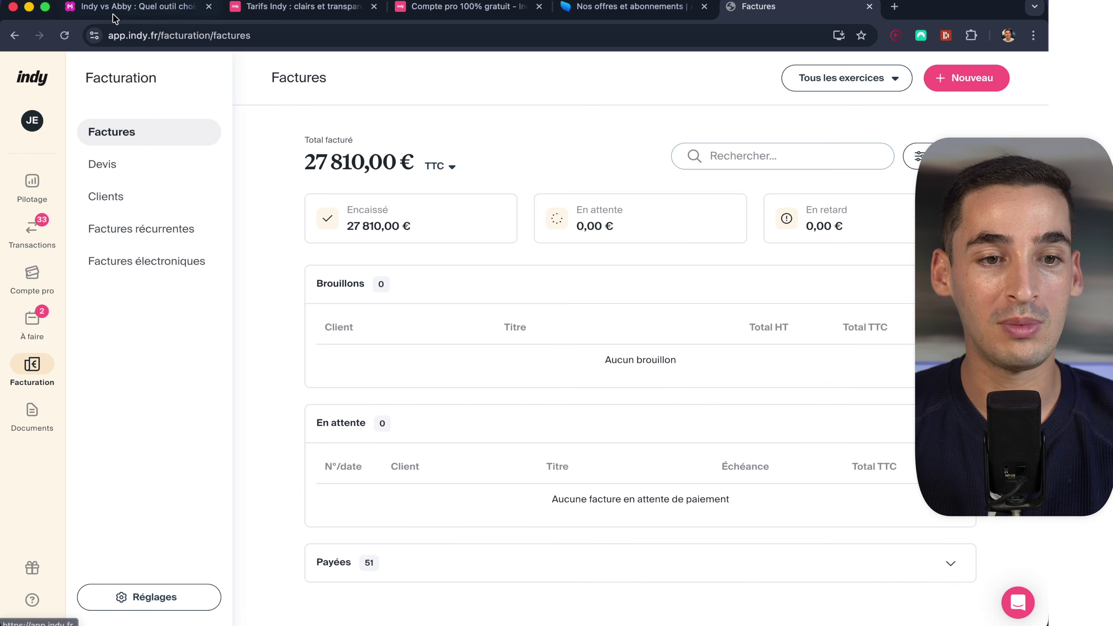
Step: Return to the MindMeister map and expand Indy's advantage 10 and the first point of its Inconvénients branch
left_click(124, 9)
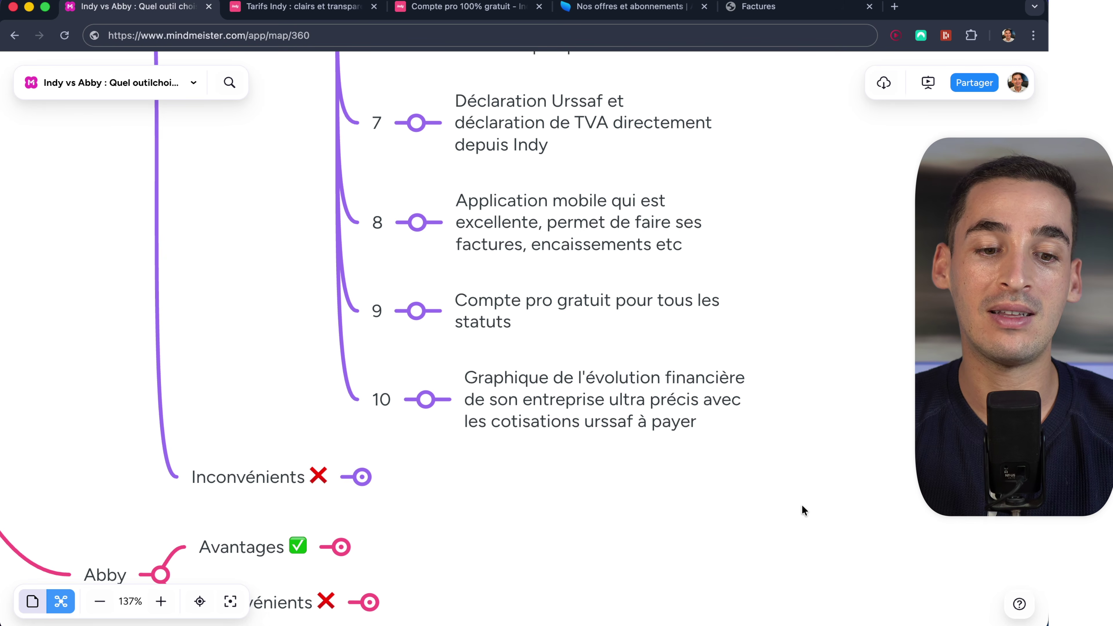
scroll(802, 504, "down", 5)
scroll(802, 505, "left", 5)
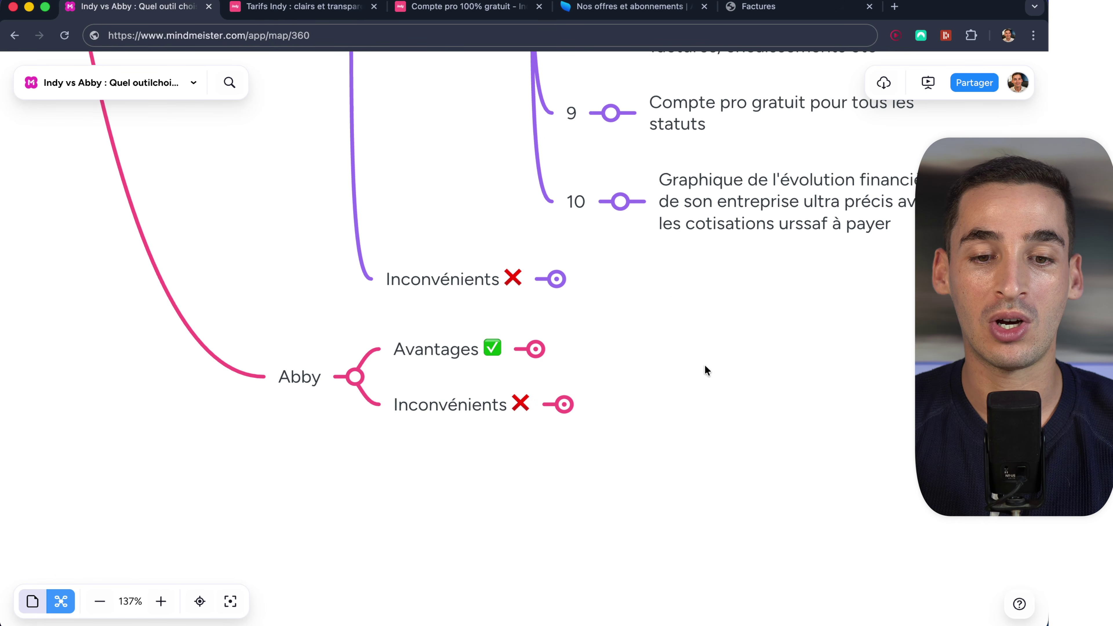
left_click(560, 287)
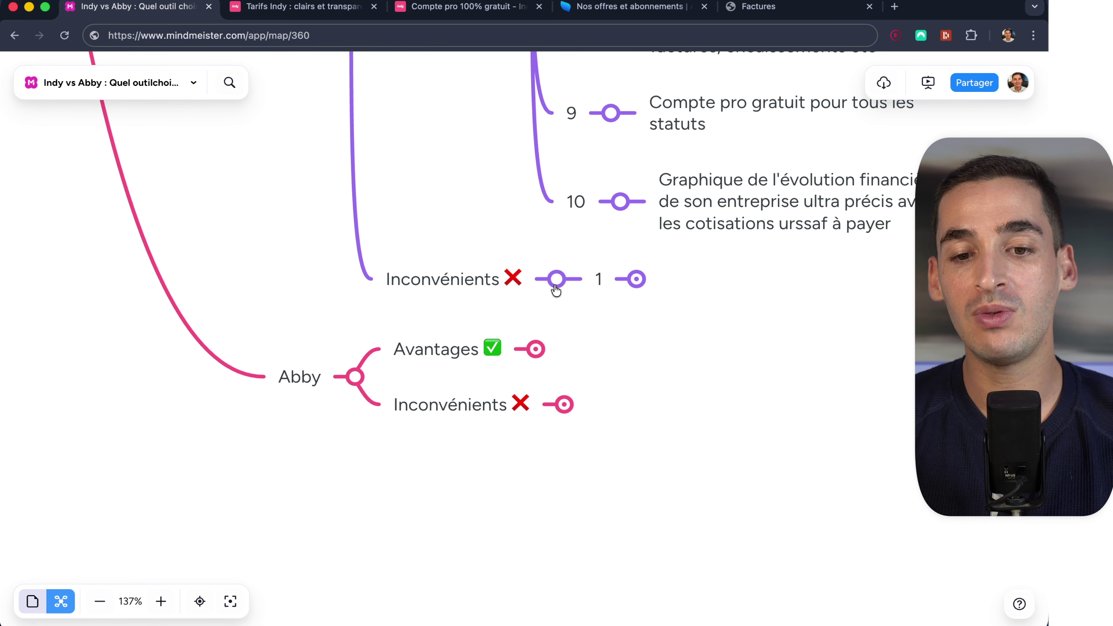
left_click(636, 278)
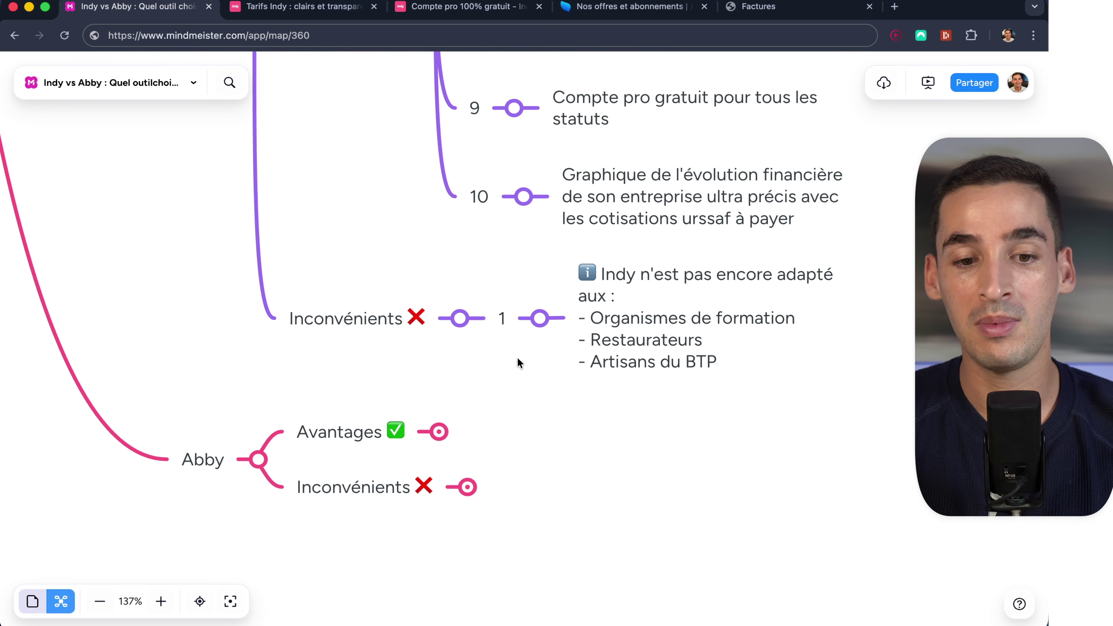
Step: Expand Abby's Avantages branch in the map and reveal its first advantage
scroll(490, 402, "down", 3)
scroll(489, 402, "left", 4)
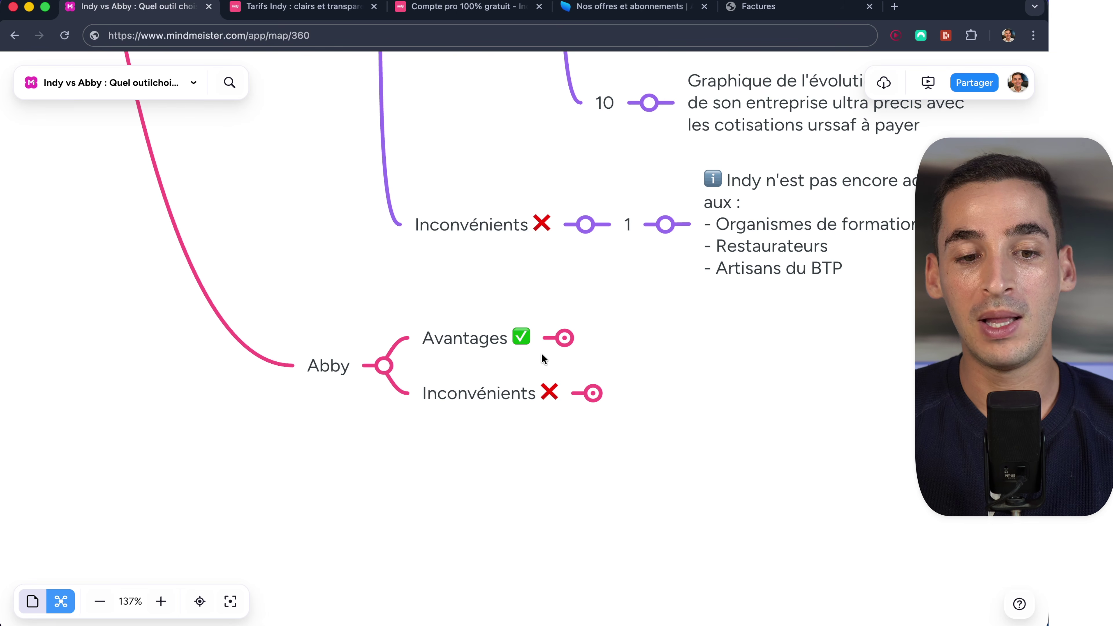
left_click(561, 338)
scroll(560, 340, "up", 4)
scroll(560, 340, "right", 2)
left_click(583, 264)
scroll(832, 423, "right", 3)
scroll(832, 423, "up", 1)
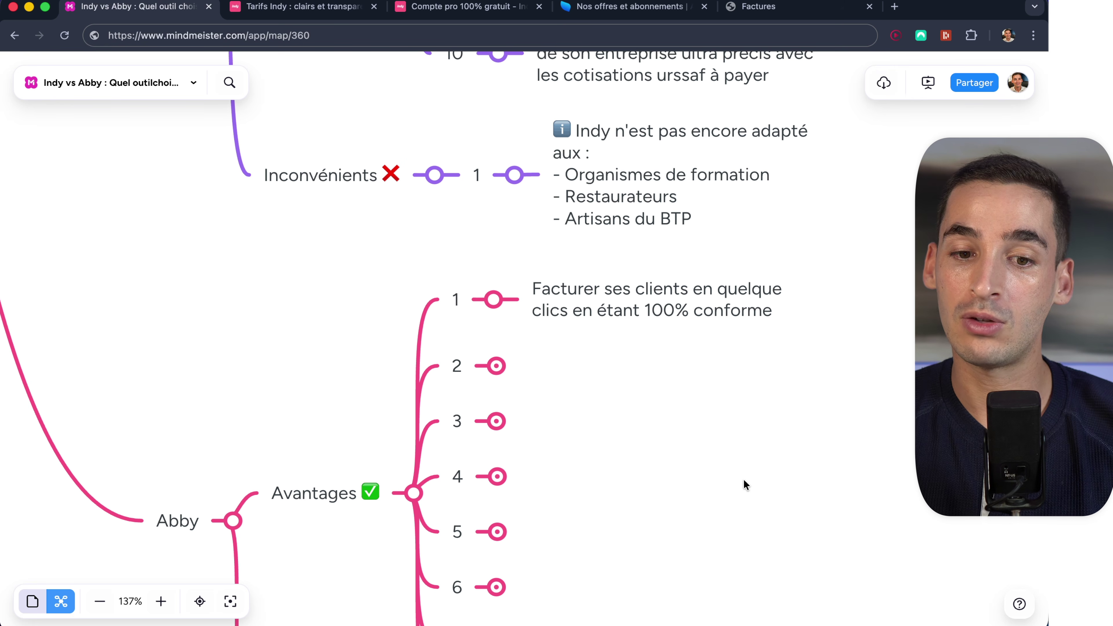
Step: Expand Abby's advantages 2 and 3 in the map
left_click(497, 367)
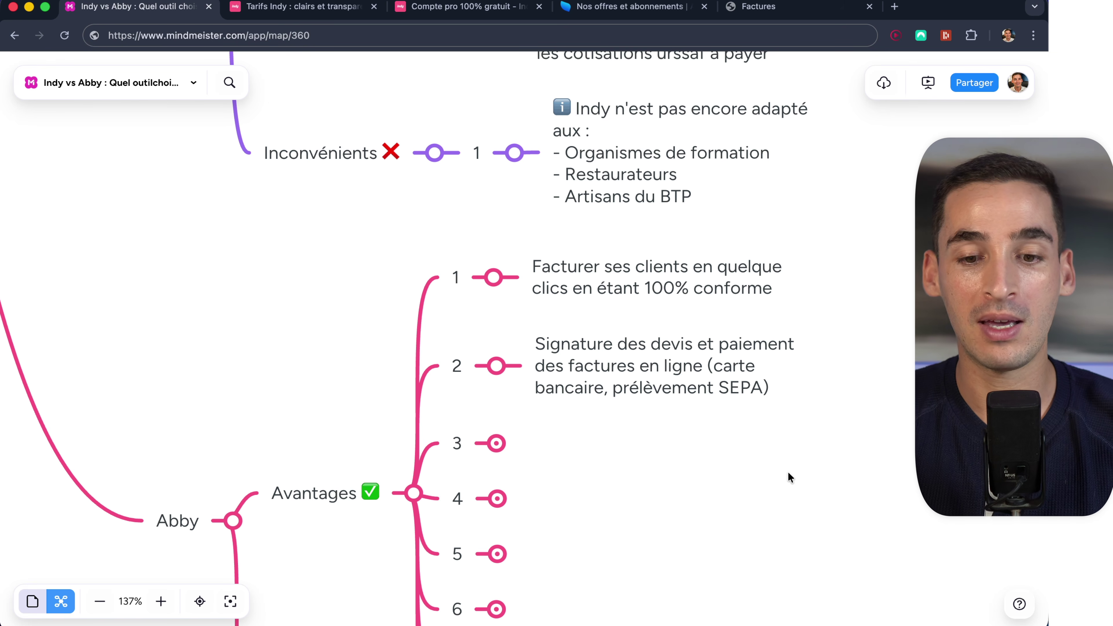
left_click(495, 444)
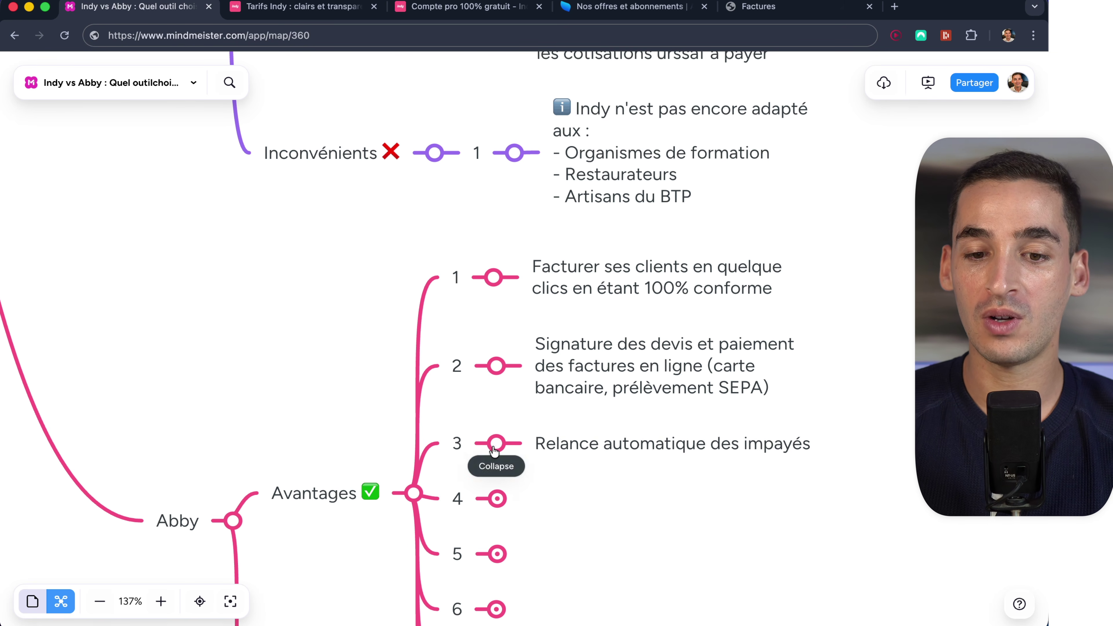
scroll(492, 447, "down", 2)
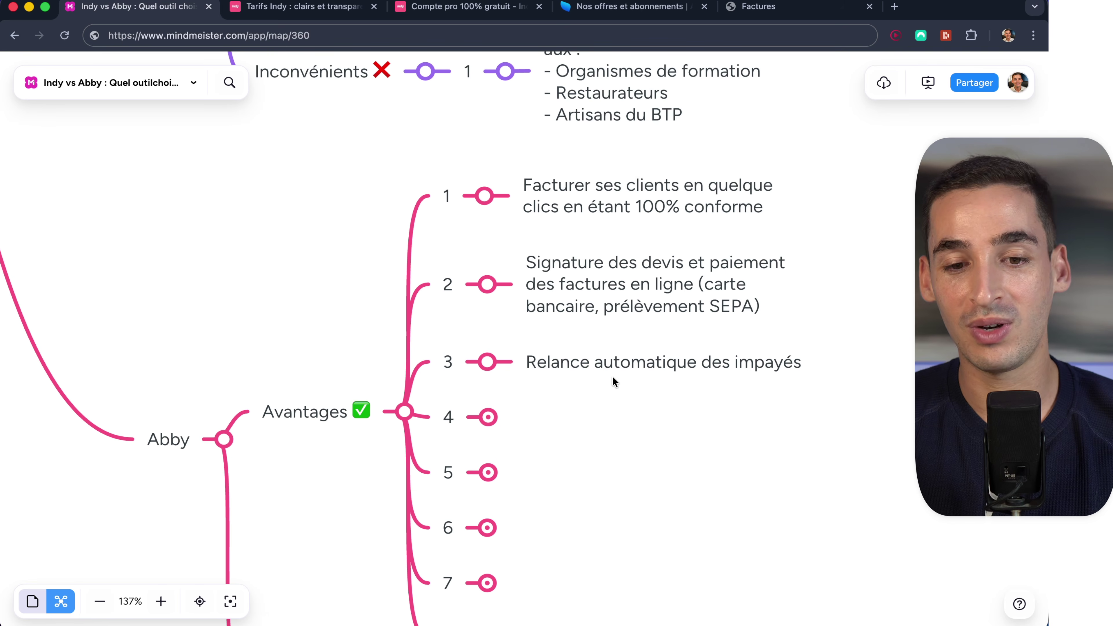
Step: Expand Abby's advantage 4 in the map, and switch Abby's micro-entreprise pricing page to monthly (Mensuel) prices
left_click(488, 417)
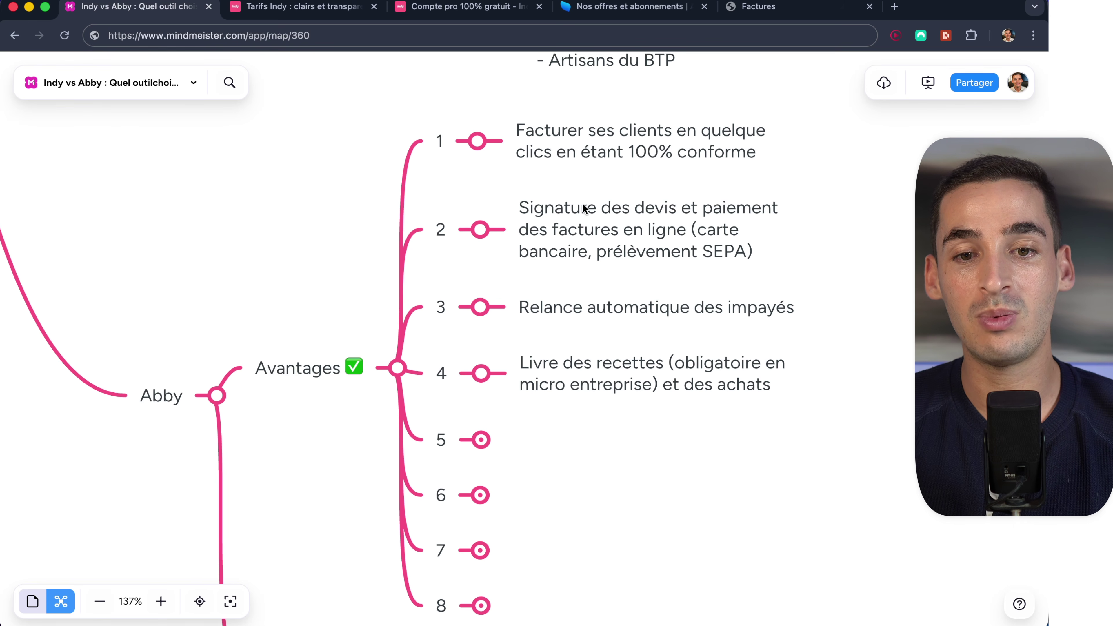
left_click(631, 7)
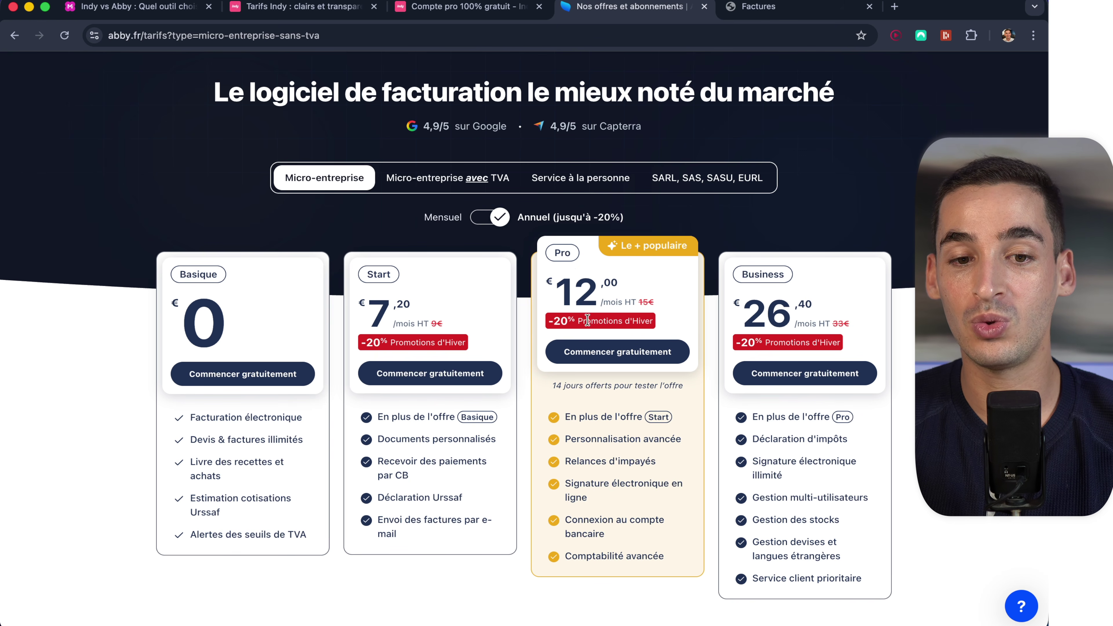
left_click(483, 219)
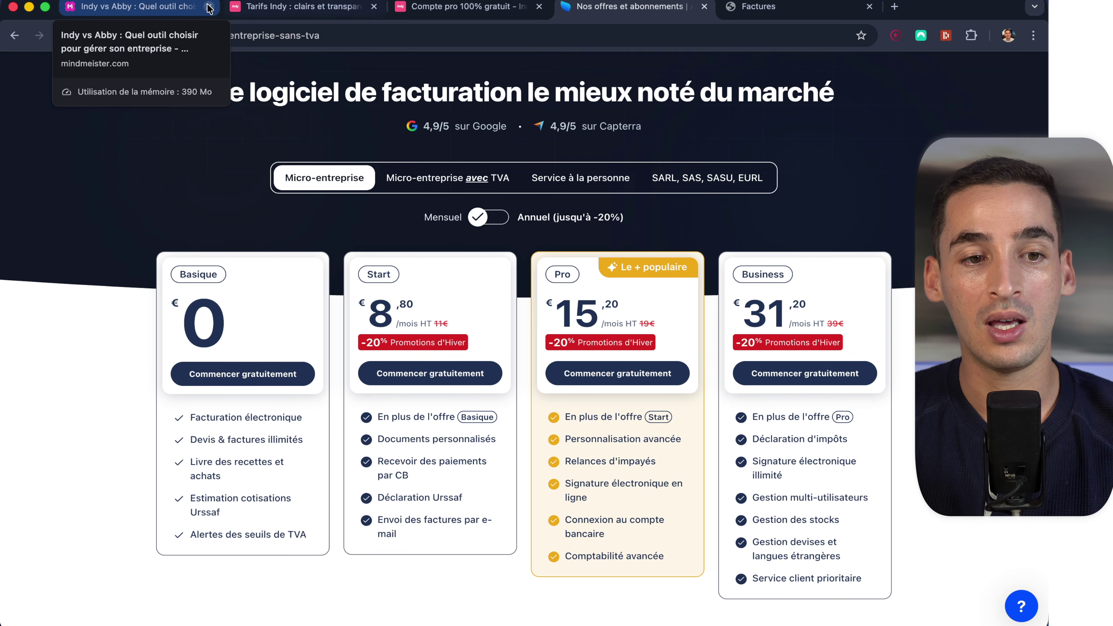
Step: Return to the MindMeister map and expand advantages 5 and 6 of Abby's Avantages branch
left_click(151, 6)
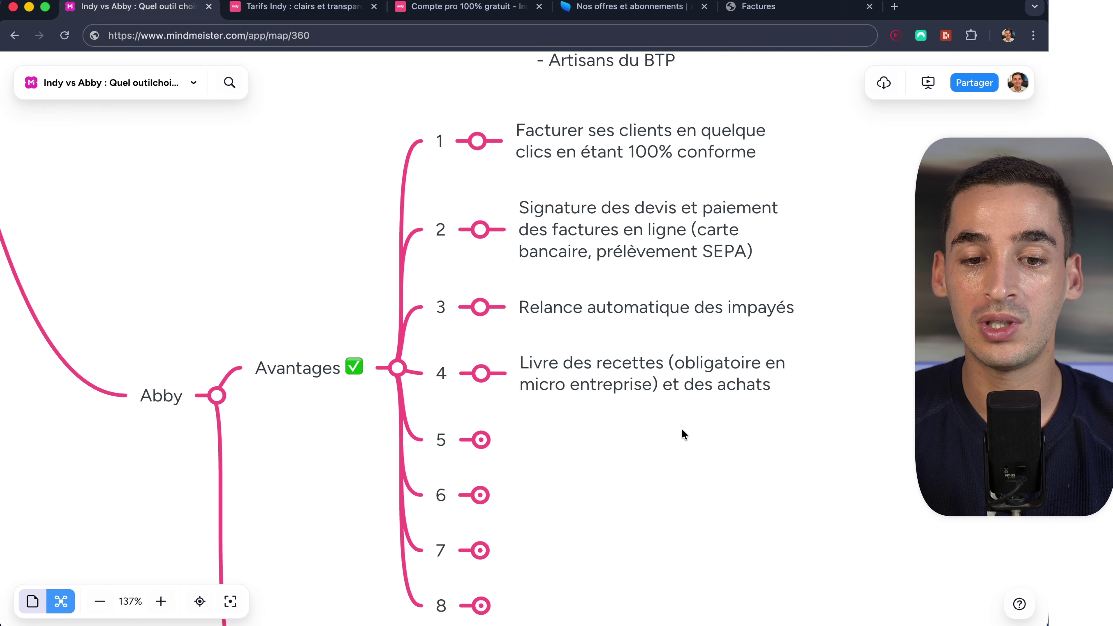
scroll(683, 435, "down", 3)
left_click(496, 388)
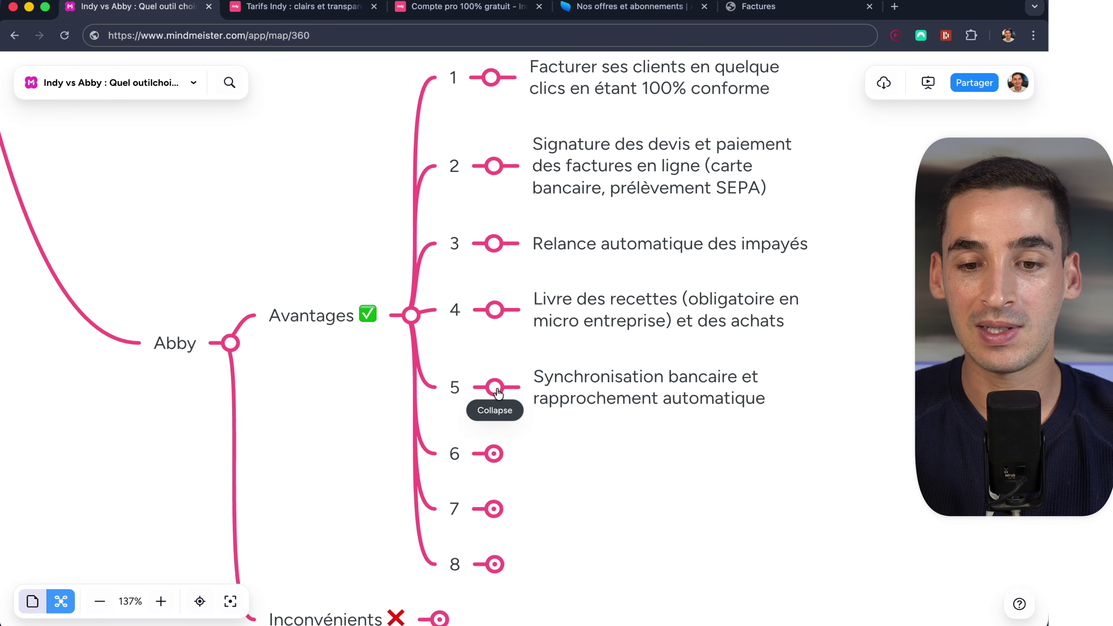
scroll(807, 456, "down", 1)
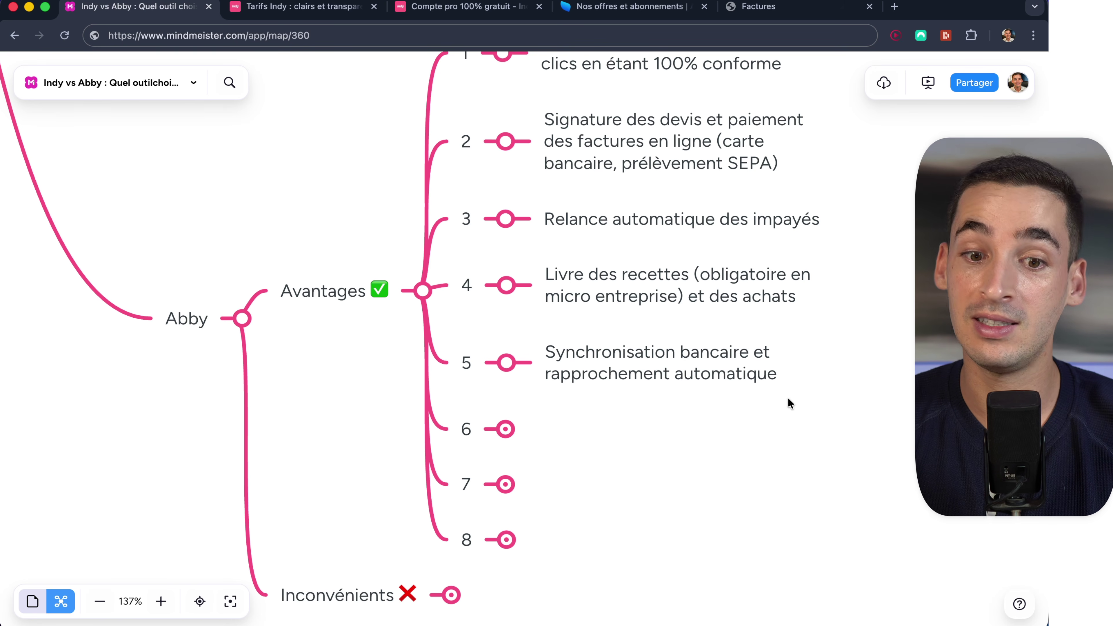
left_click(504, 428)
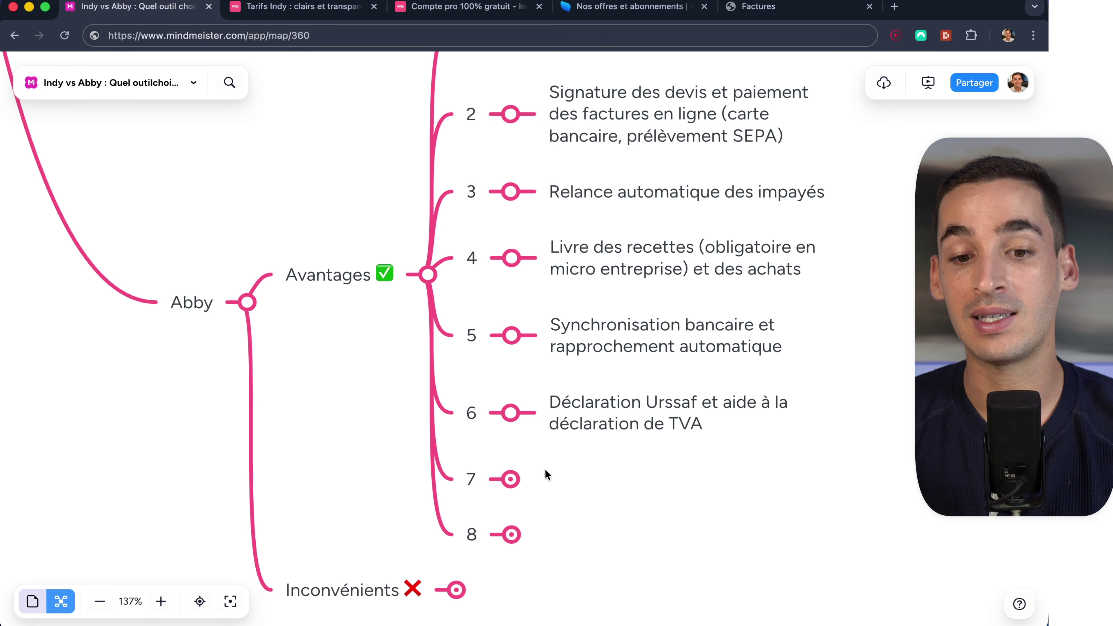
scroll(637, 422, "down", 2)
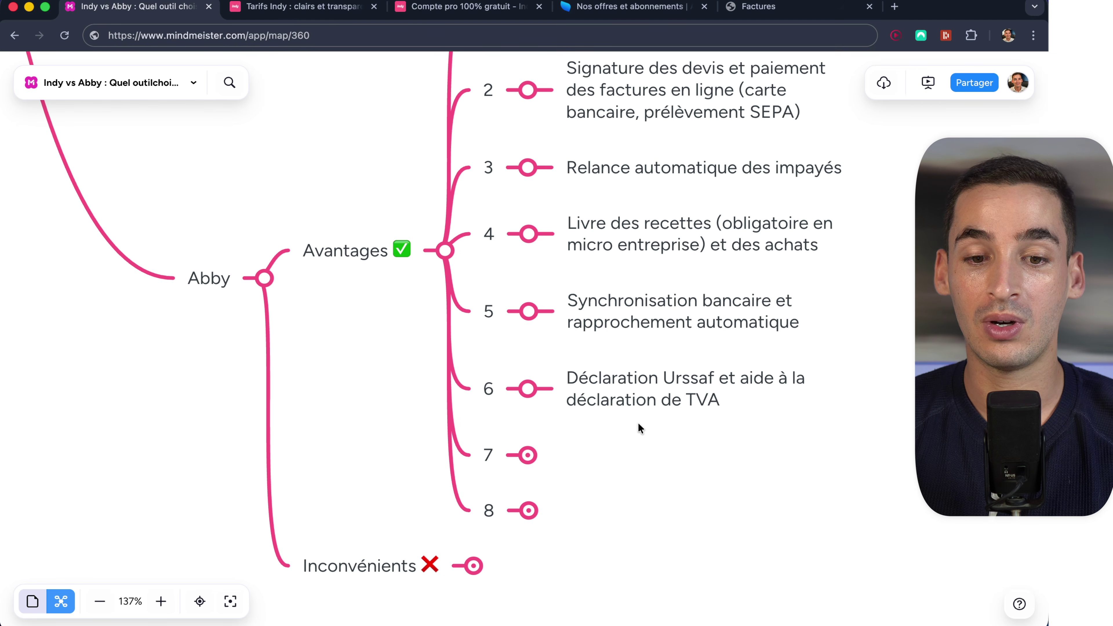